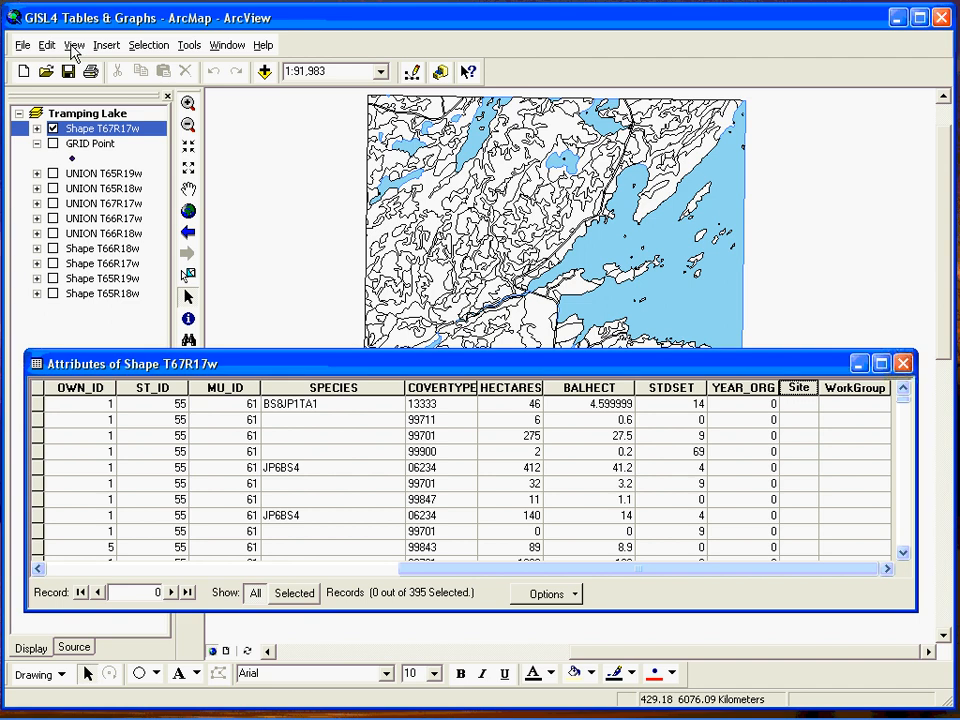
- Show the Editor toolbar and start an edit session for the Shape T67R17w layer
{"action": "left_click", "coordinate": [74, 47]}
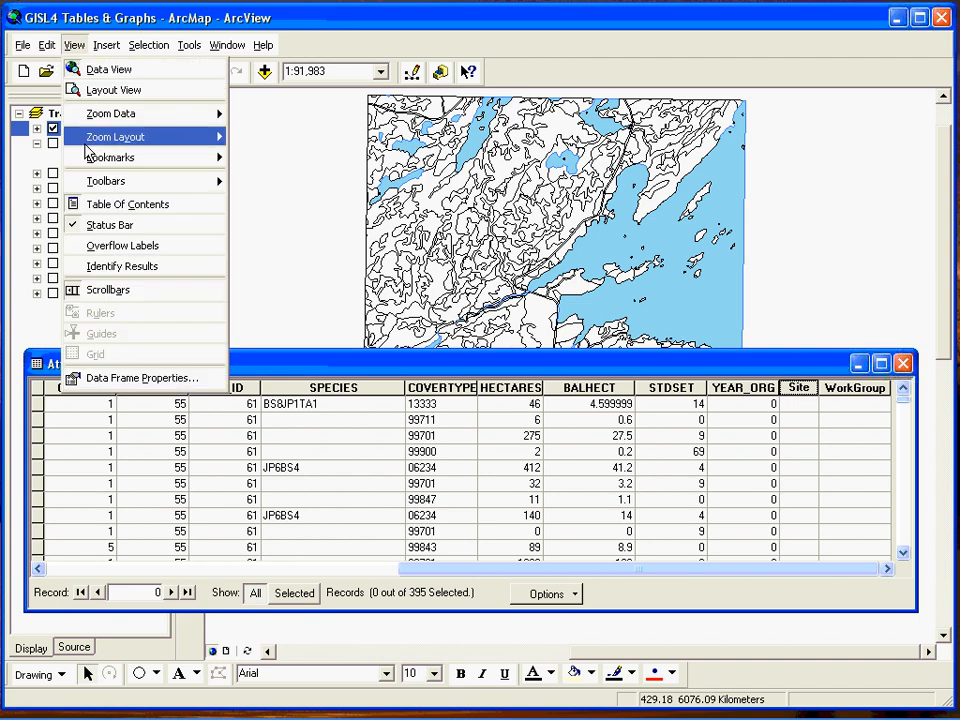
{"action": "mouse_move", "coordinate": [130, 185]}
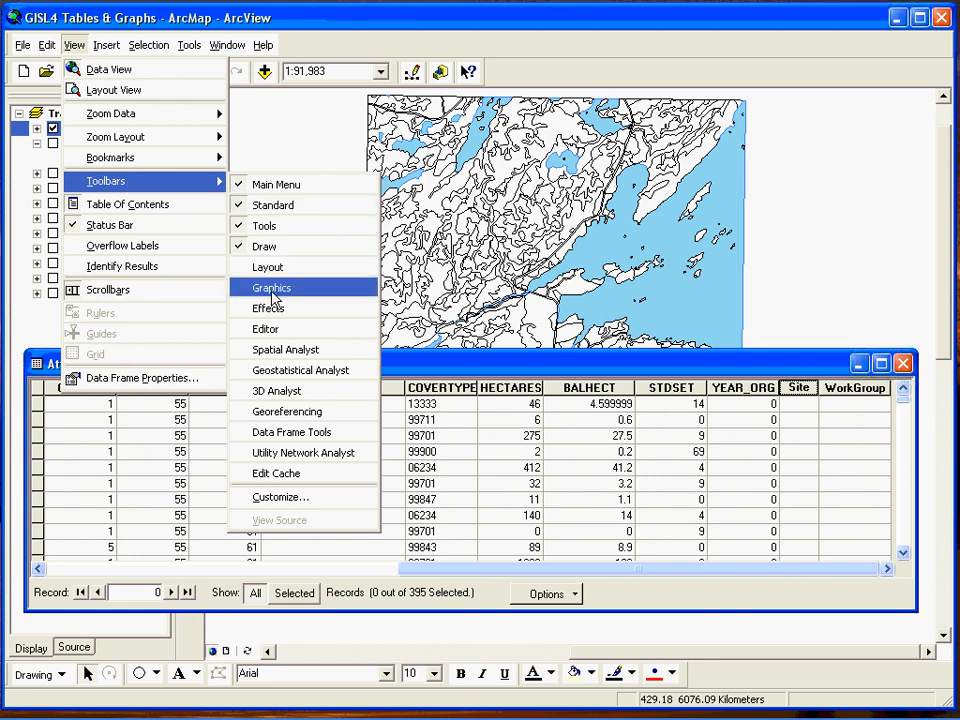
{"action": "left_click", "coordinate": [273, 328]}
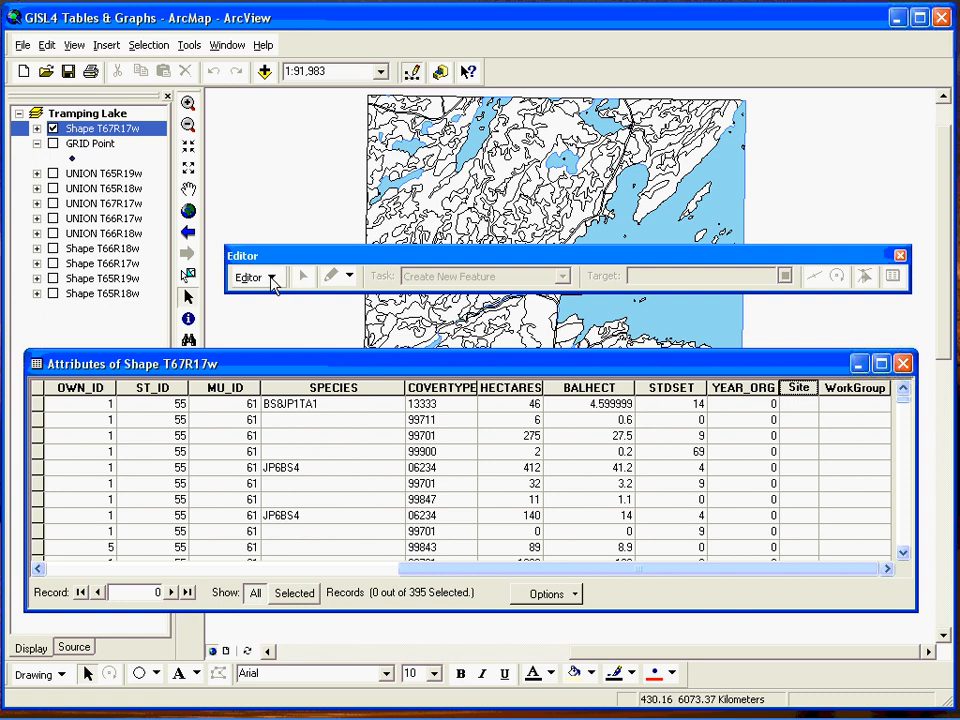
{"action": "left_click", "coordinate": [271, 280]}
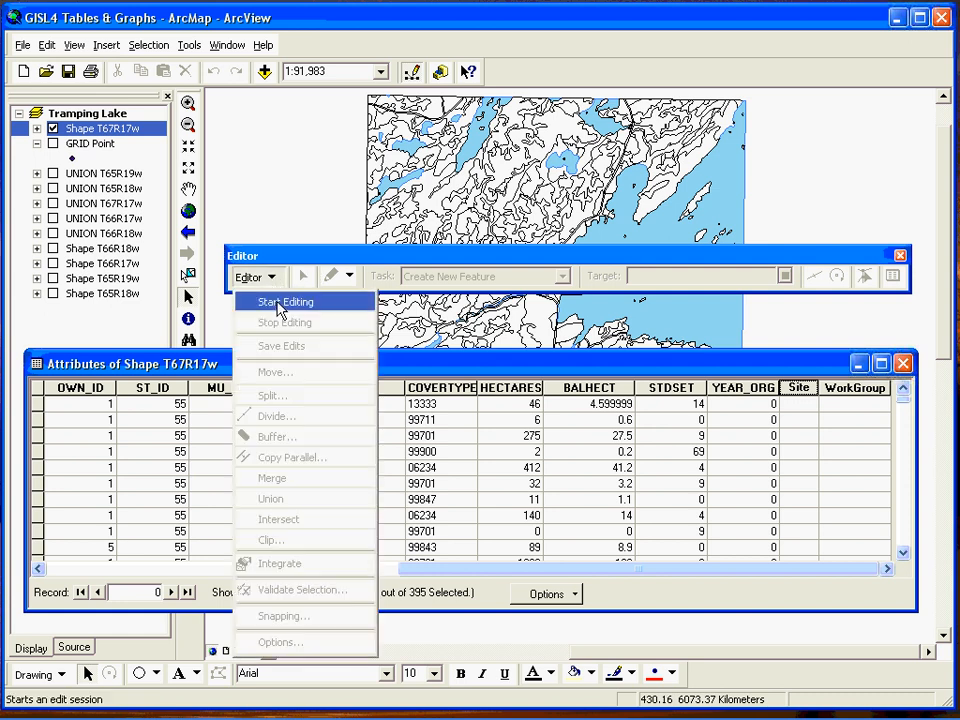
{"action": "left_click", "coordinate": [279, 304]}
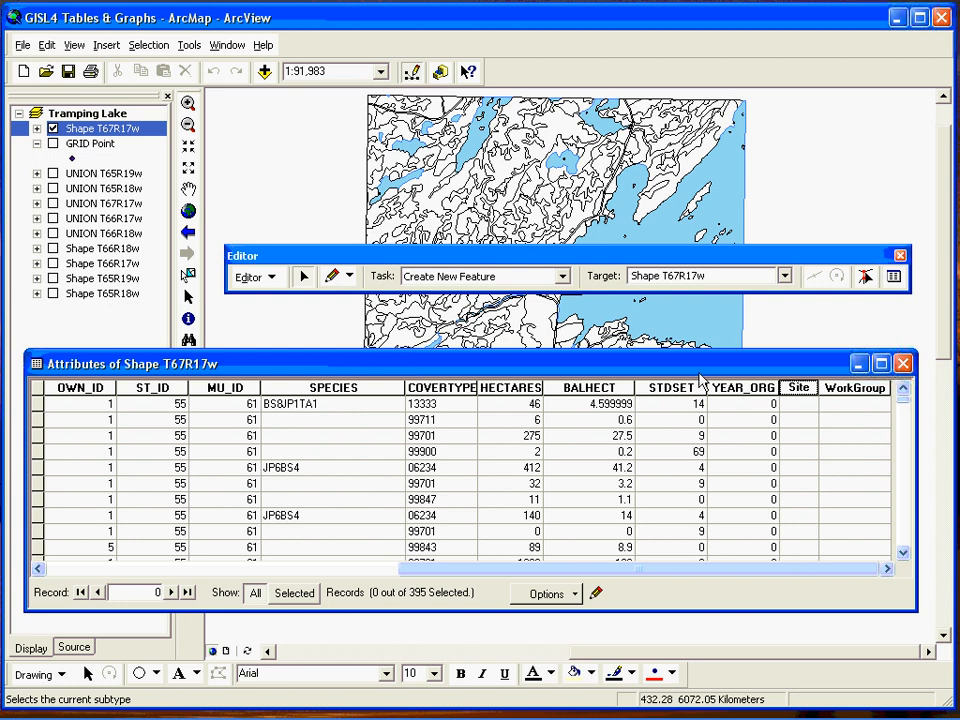
- Open the Field Calculator for the Site field, clear its existing expression and move the dialog off the COVERTYPE column
{"action": "right_click", "coordinate": [799, 387]}
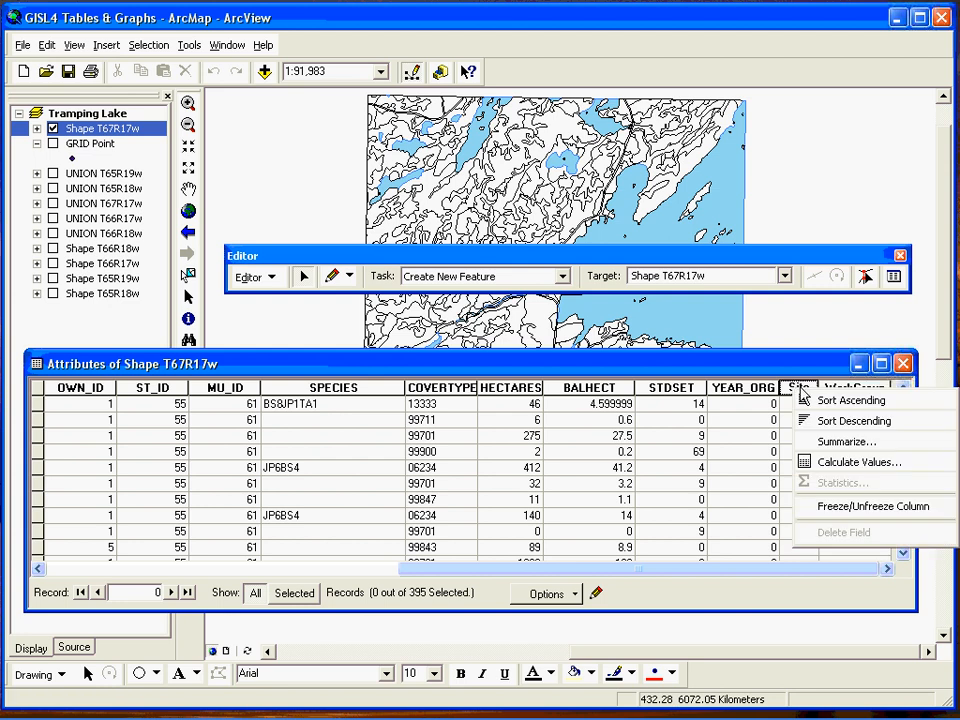
{"action": "left_click", "coordinate": [835, 463]}
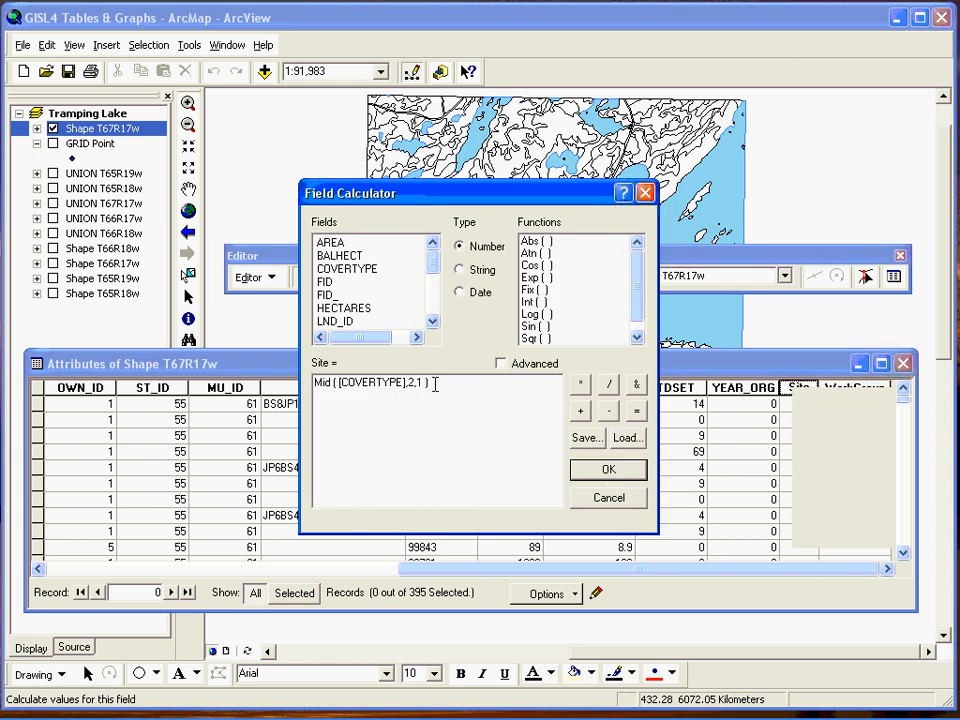
{"action": "left_click_drag", "start_coordinate": [437, 386], "coordinate": [312, 387]}
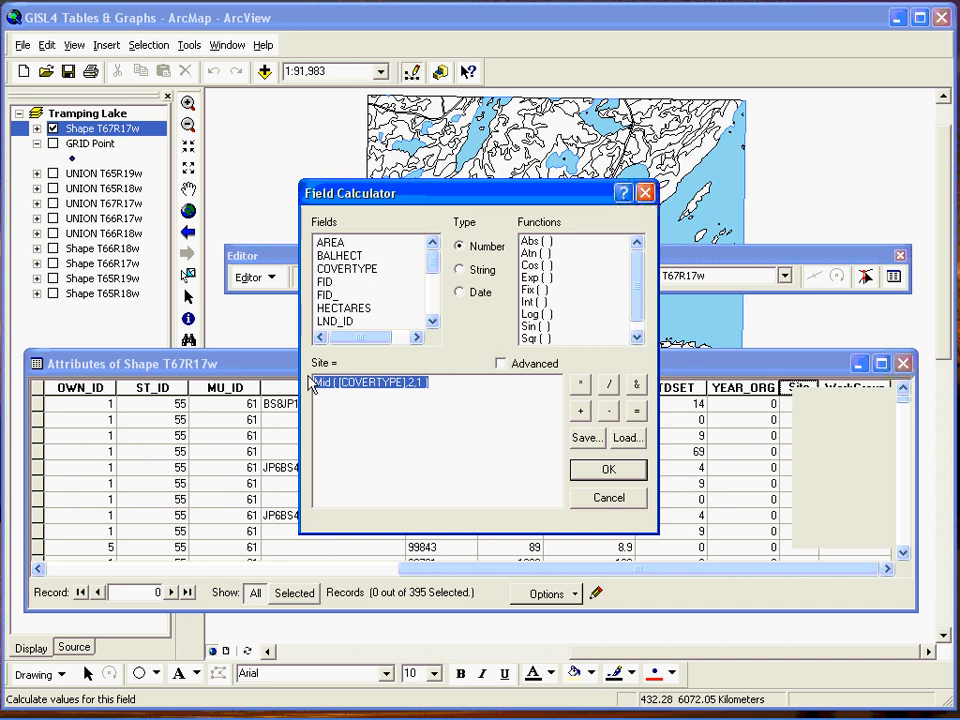
{"action": "key", "text": "Delete"}
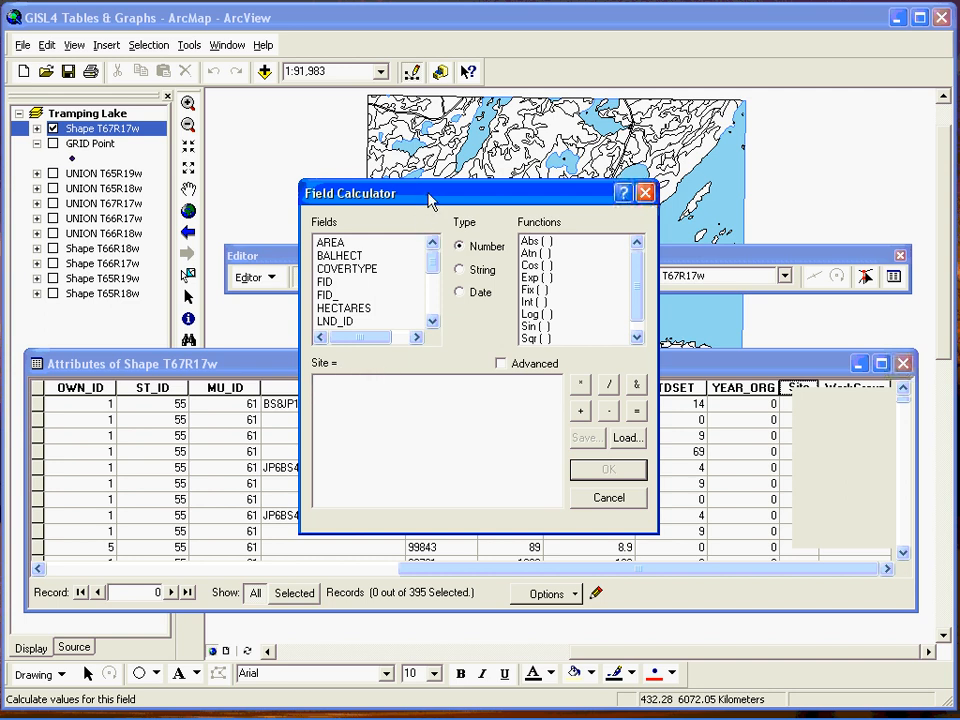
{"action": "left_click_drag", "start_coordinate": [429, 195], "coordinate": [162, 166]}
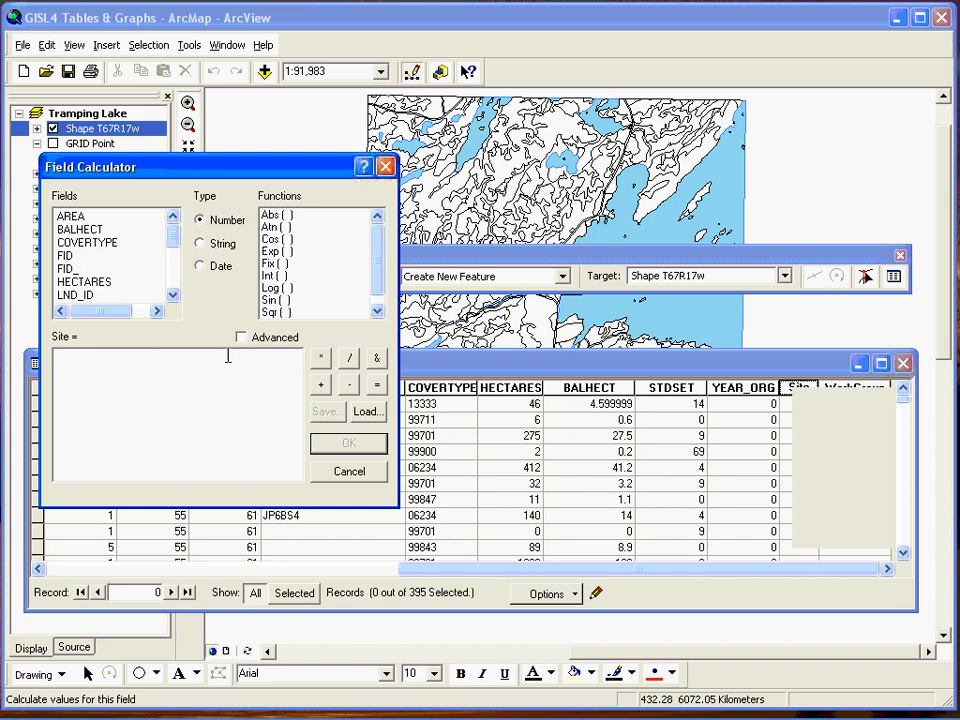
- List the calculator's string functions and find the Mid function
{"action": "left_click", "coordinate": [379, 278]}
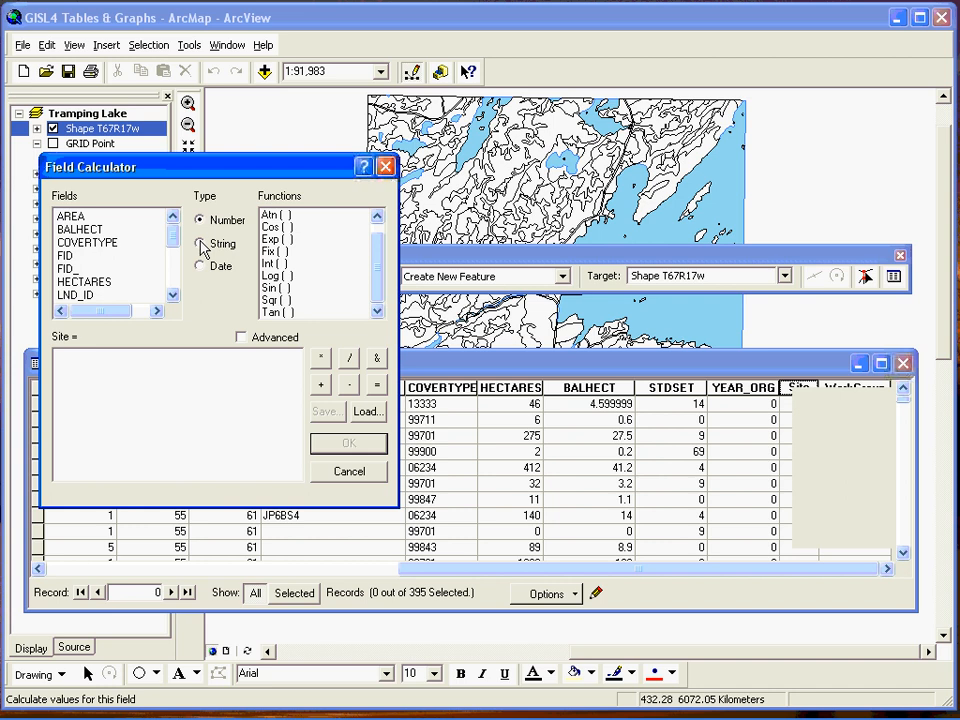
{"action": "left_click", "coordinate": [202, 244]}
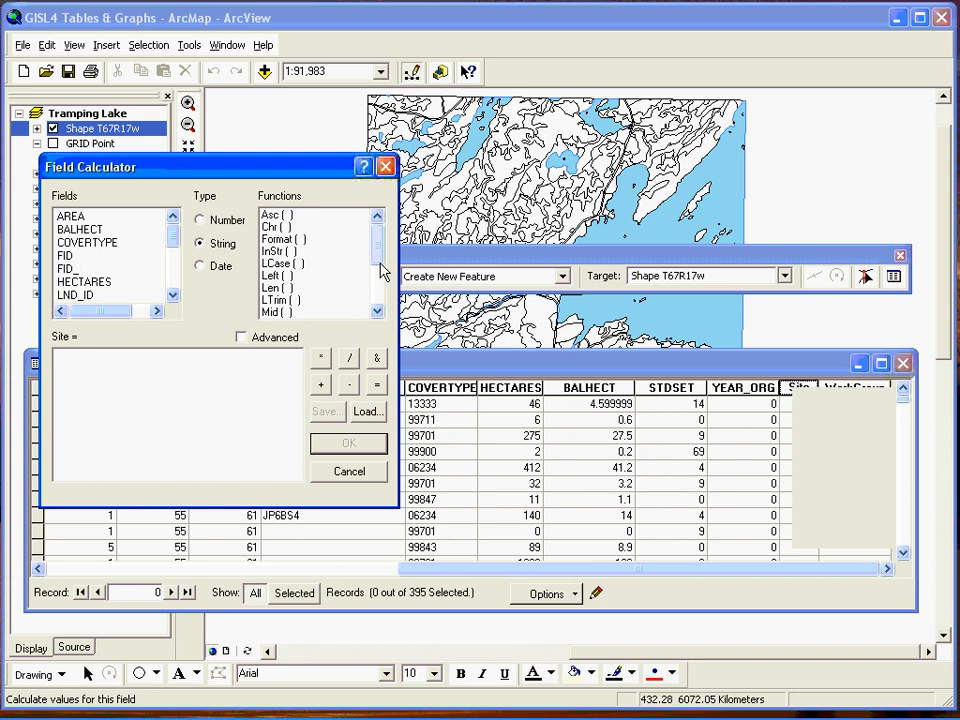
{"action": "scroll", "coordinate": [381, 267], "scroll_direction": "down", "scroll_amount": 1}
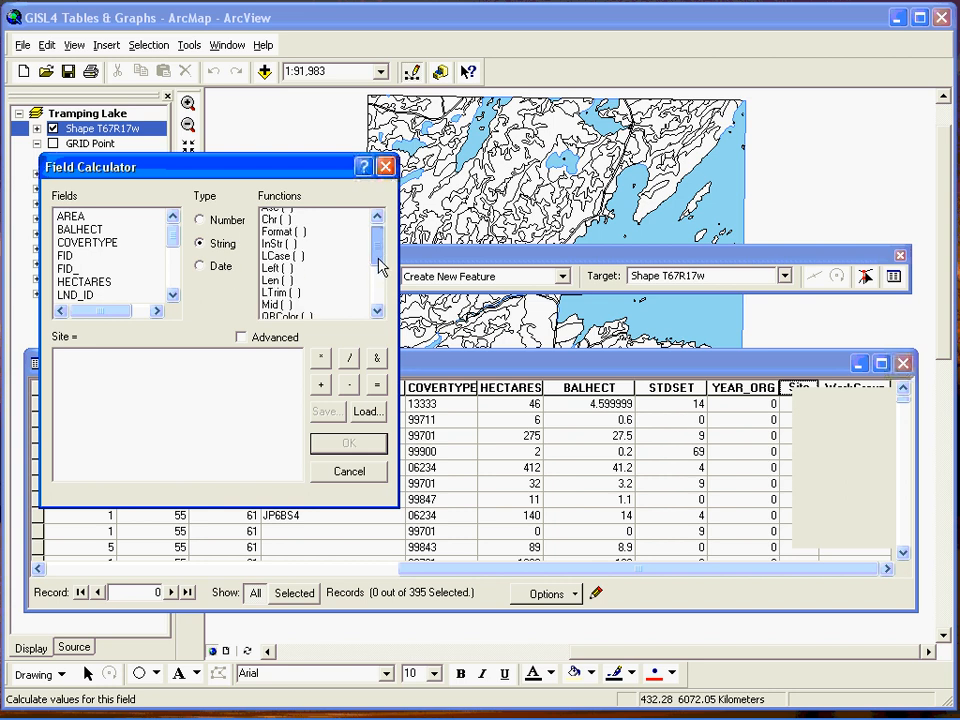
{"action": "left_click_drag", "start_coordinate": [379, 264], "coordinate": [377, 290]}
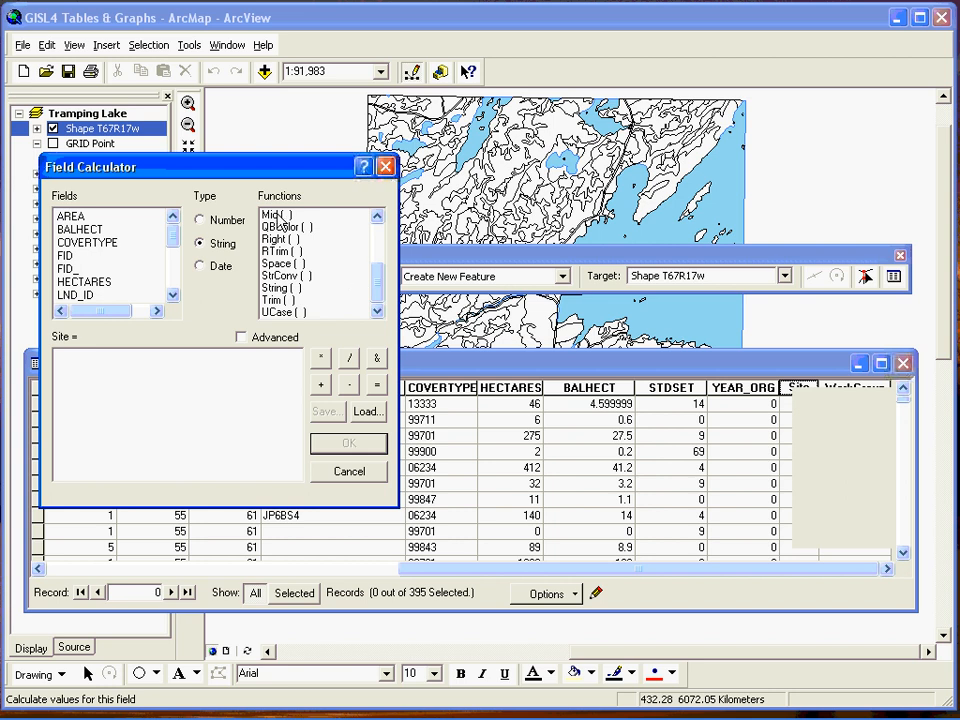
{"action": "double_click", "coordinate": [278, 215]}
{"action": "double_click", "coordinate": [278, 215]}
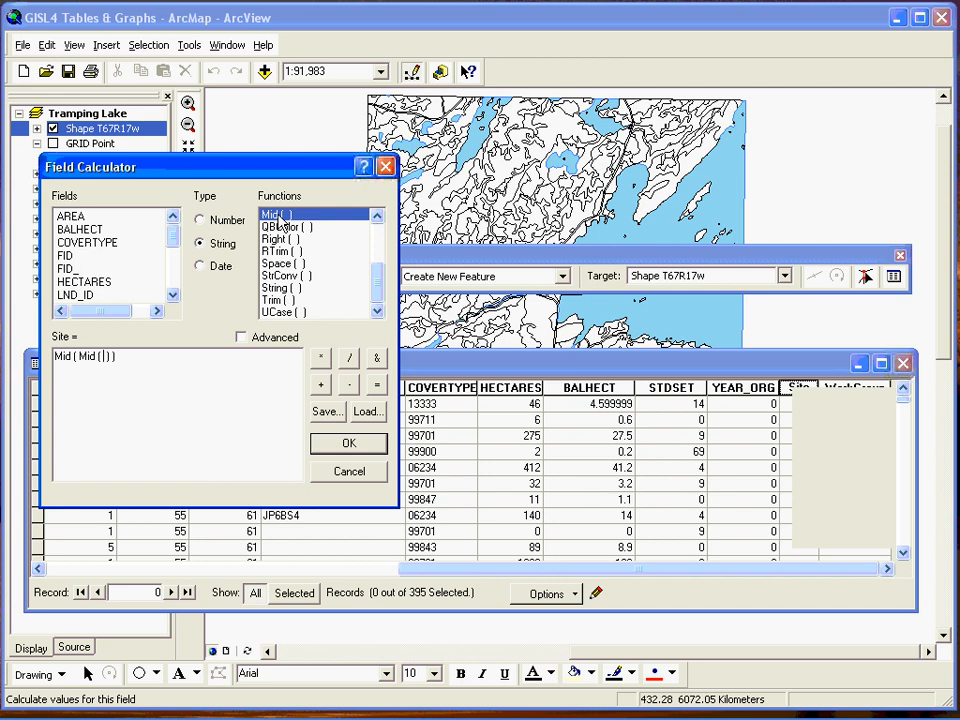
{"action": "left_click_drag", "start_coordinate": [113, 357], "coordinate": [45, 362]}
{"action": "key", "text": "Delete"}
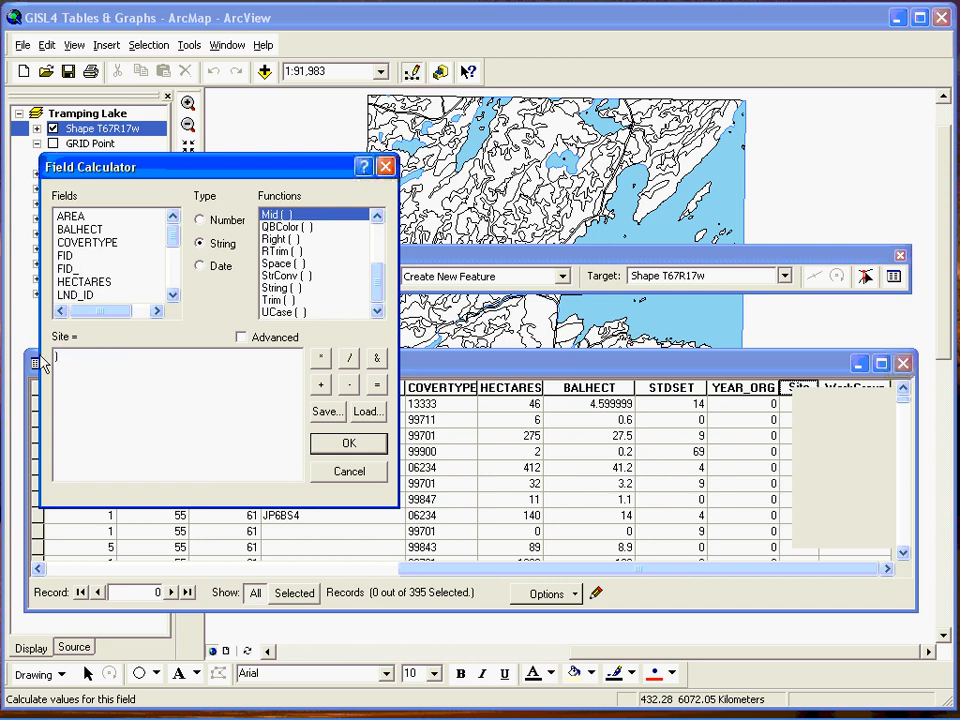
{"action": "key", "text": "Delete"}
- Calculate the Site field with the expression Mid ( [COVERTYPE],2,1 )
{"action": "double_click", "coordinate": [275, 216]}
{"action": "double_click", "coordinate": [91, 244]}
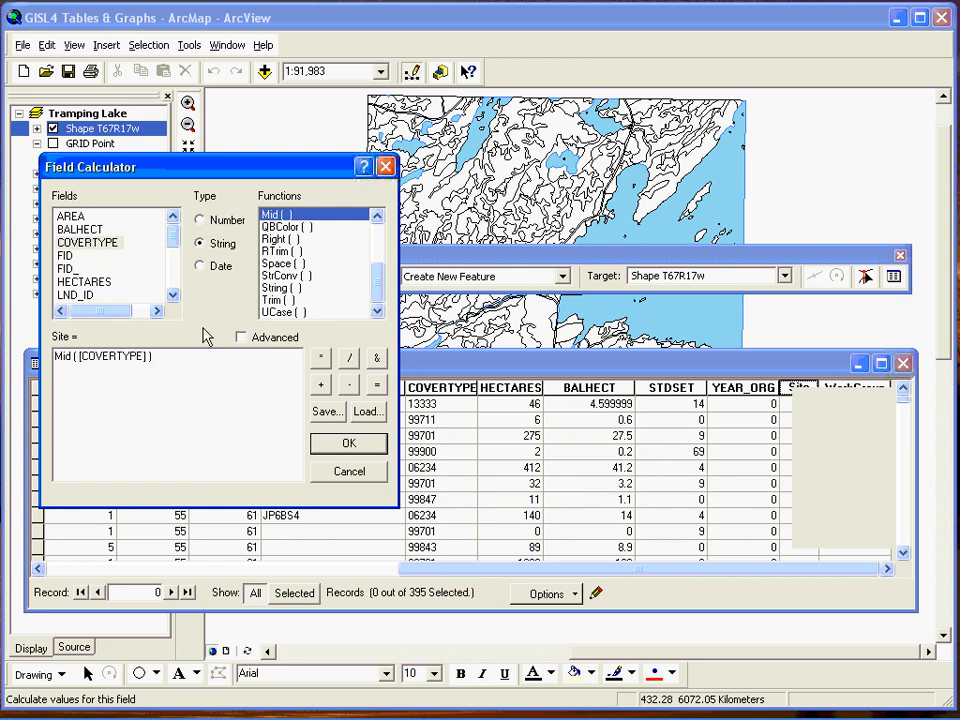
{"action": "type", "text": ","}
{"action": "type", "text": ",2"}
{"action": "type", "text": ","}
{"action": "type", "text": "1"}
{"action": "left_click", "coordinate": [348, 443]}
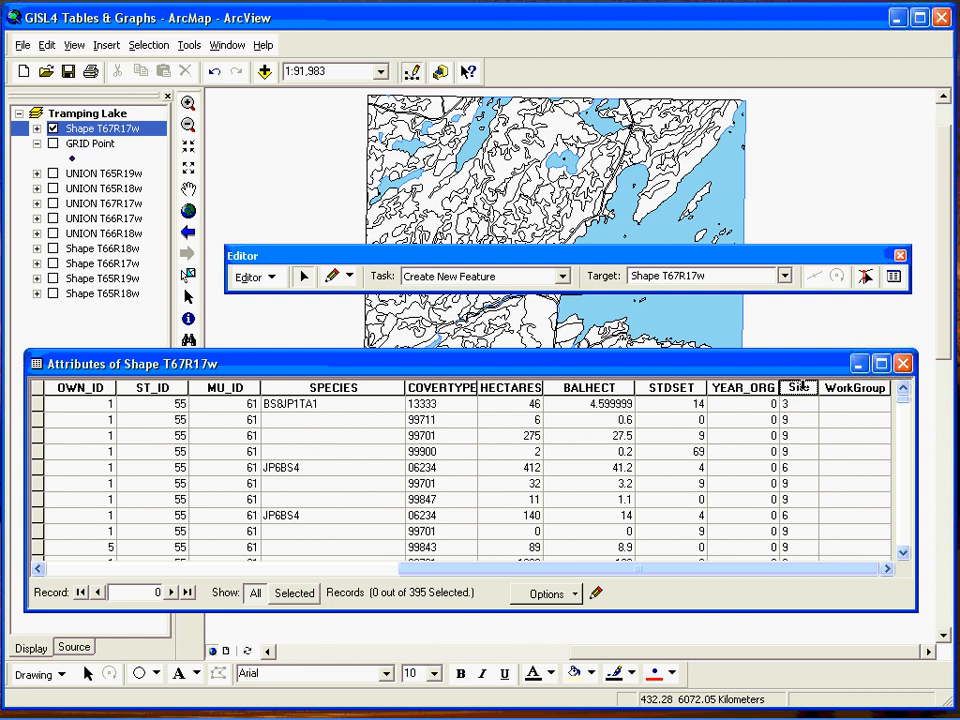
- Recalculate the Site field from the third COVERTYPE character, using Mid ( [COVERTYPE],3,1 )
{"action": "right_click", "coordinate": [800, 385]}
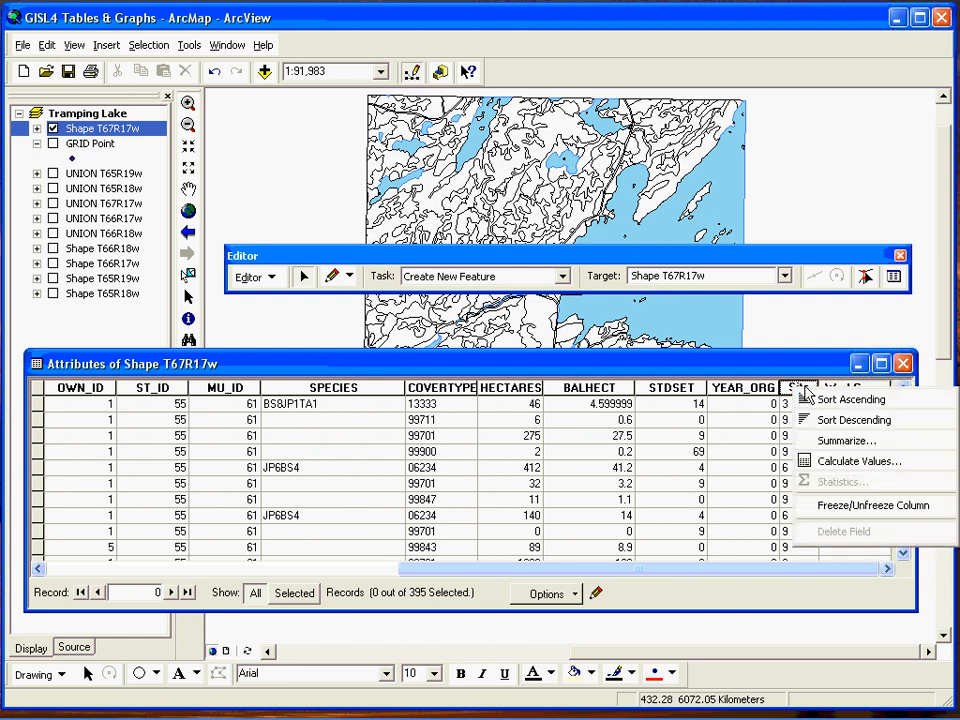
{"action": "left_click", "coordinate": [824, 464]}
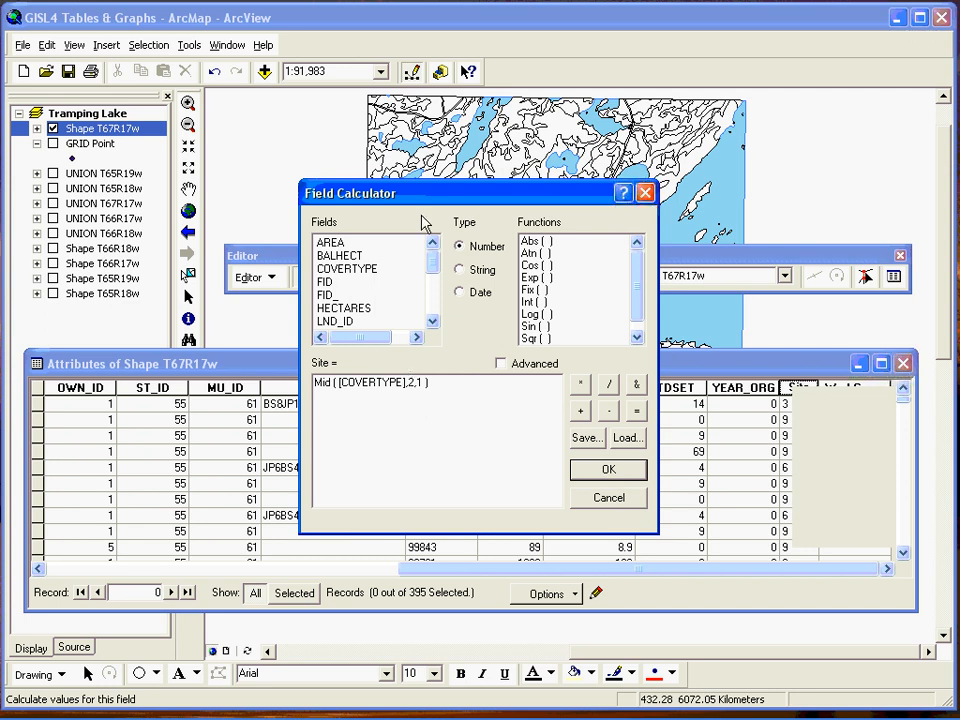
{"action": "left_click_drag", "start_coordinate": [422, 200], "coordinate": [170, 190]}
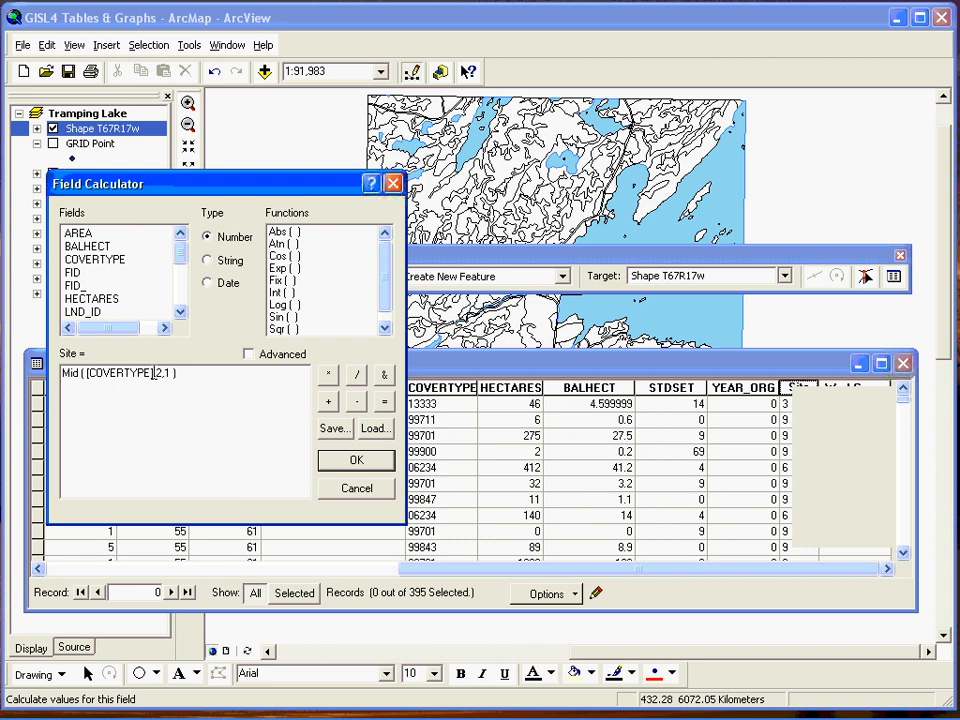
{"action": "left_click_drag", "start_coordinate": [155, 373], "coordinate": [161, 373]}
{"action": "type", "text": "1"}
{"action": "left_click_drag", "start_coordinate": [156, 373], "coordinate": [162, 374]}
{"action": "type", "text": "3"}
{"action": "left_click", "coordinate": [374, 459]}
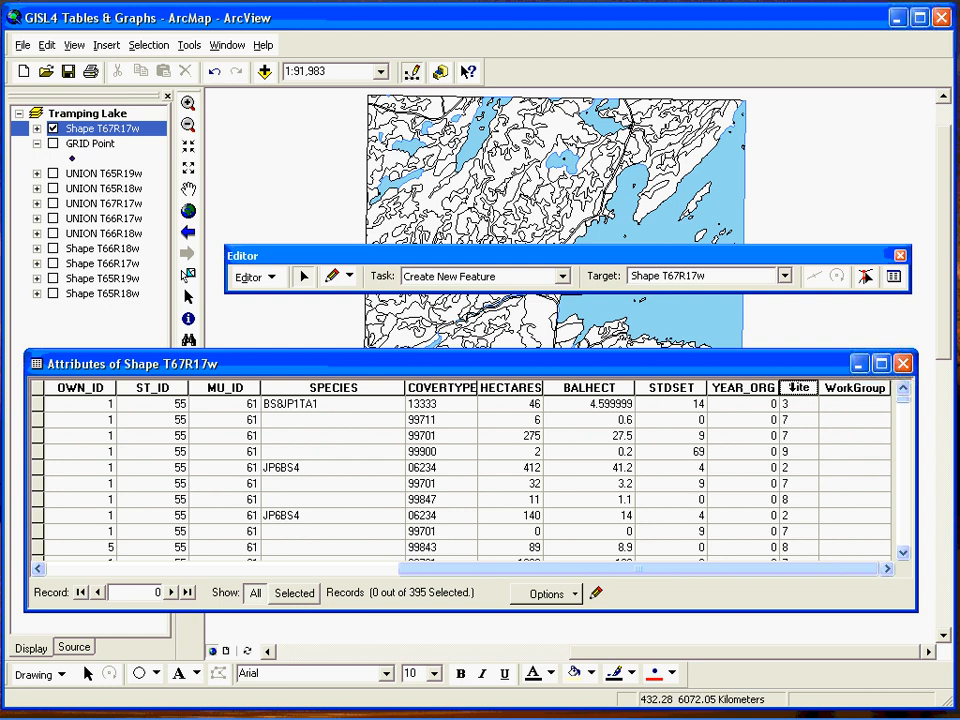
- Blank all values in the Site field by calculating it with the expression " "
{"action": "right_click", "coordinate": [797, 387]}
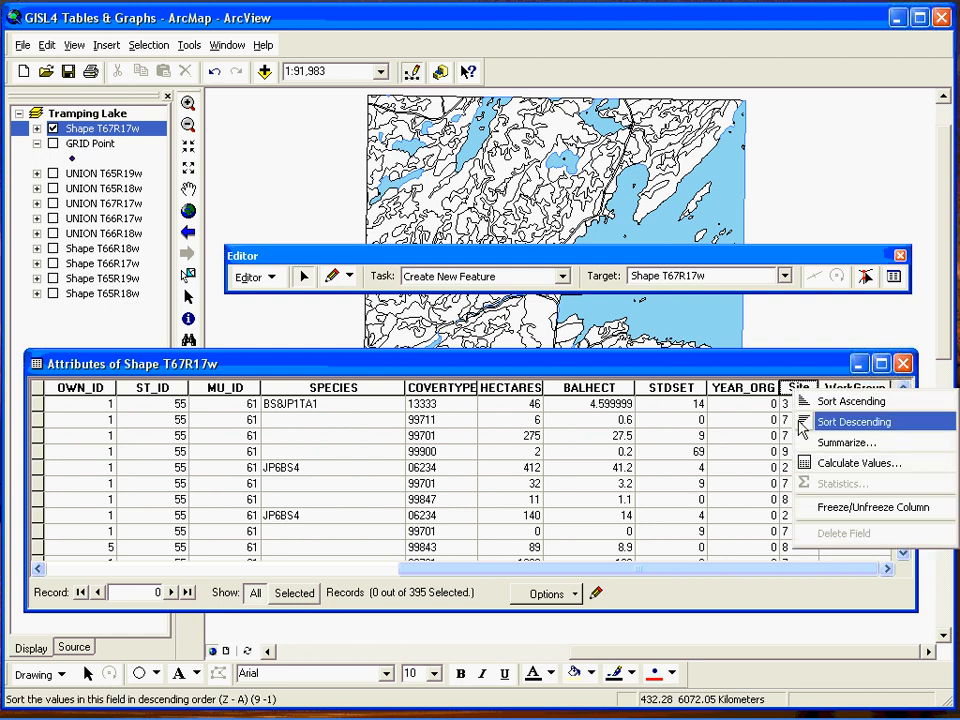
{"action": "left_click", "coordinate": [835, 466]}
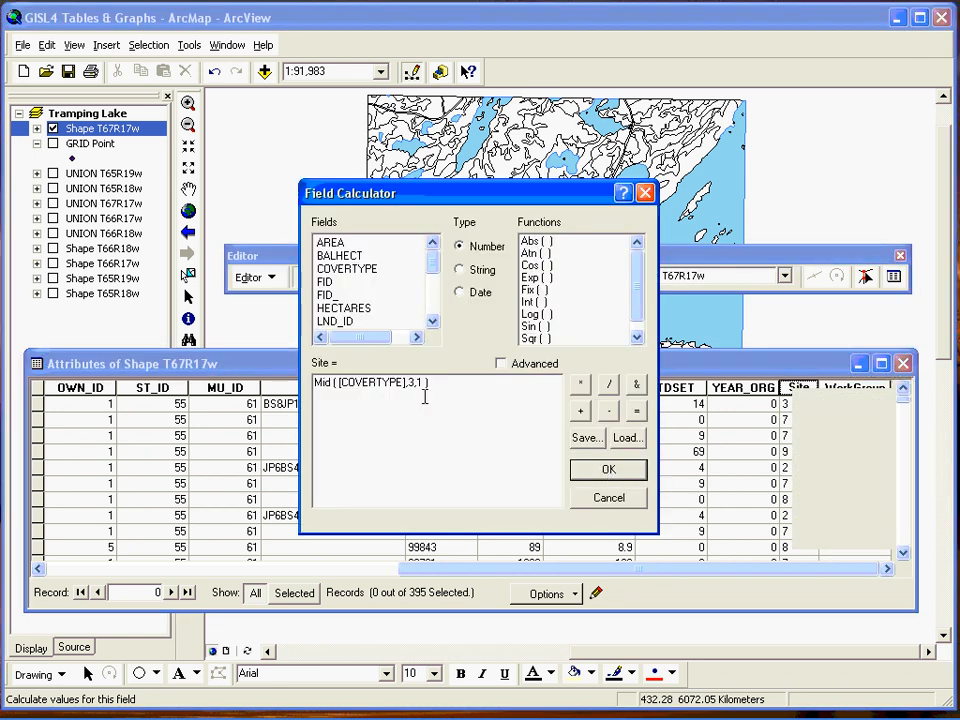
{"action": "left_click_drag", "start_coordinate": [430, 382], "coordinate": [310, 386]}
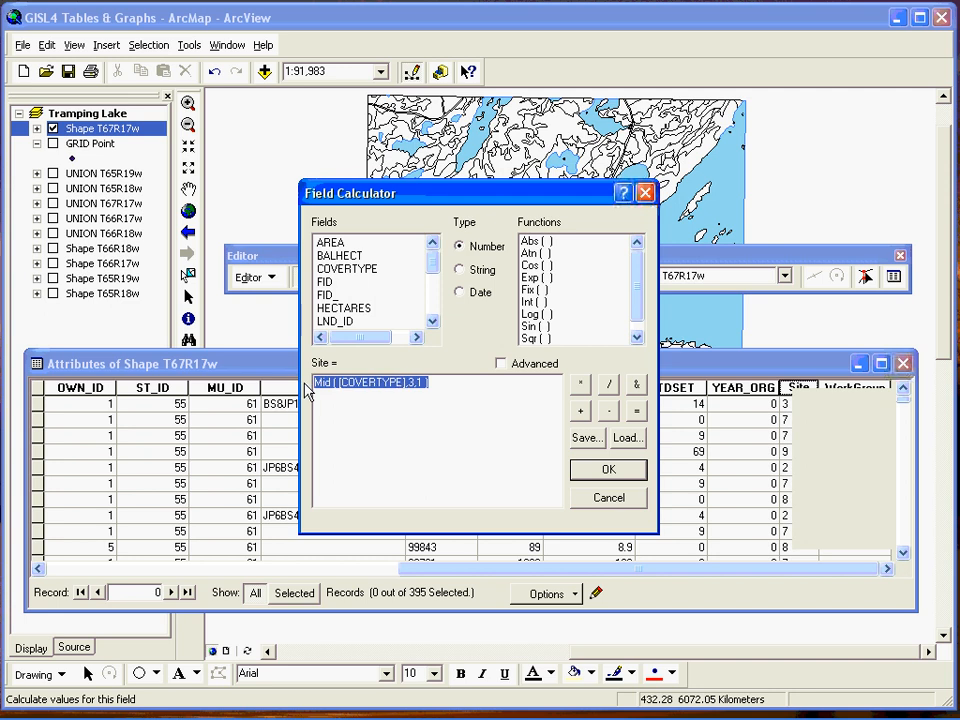
{"action": "type", "text": "\""}
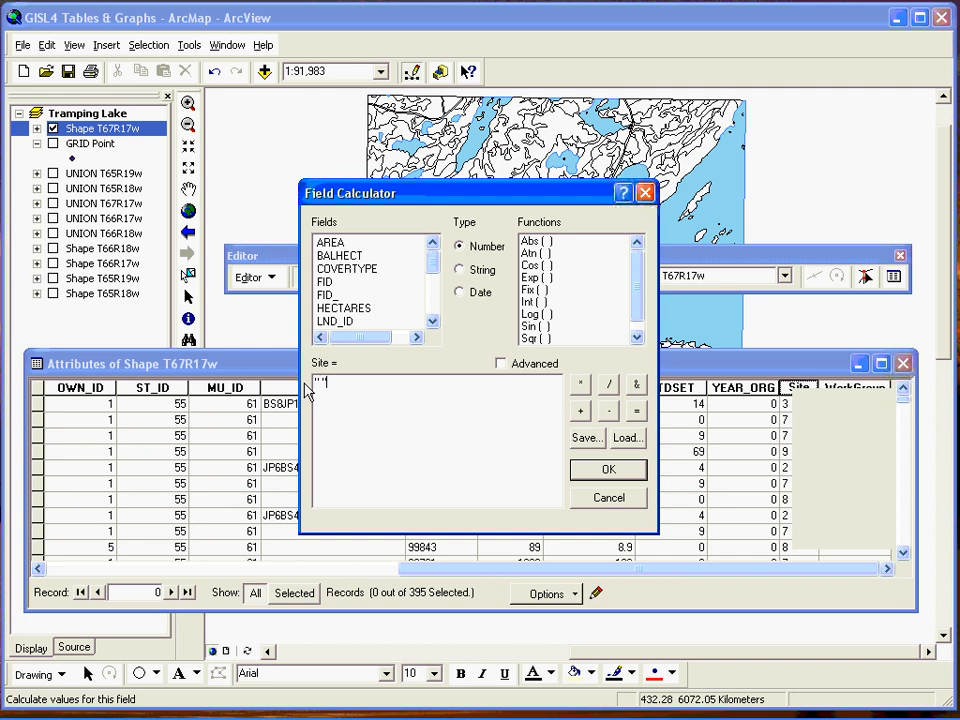
{"action": "type", "text": "\""}
{"action": "left_click", "coordinate": [613, 471]}
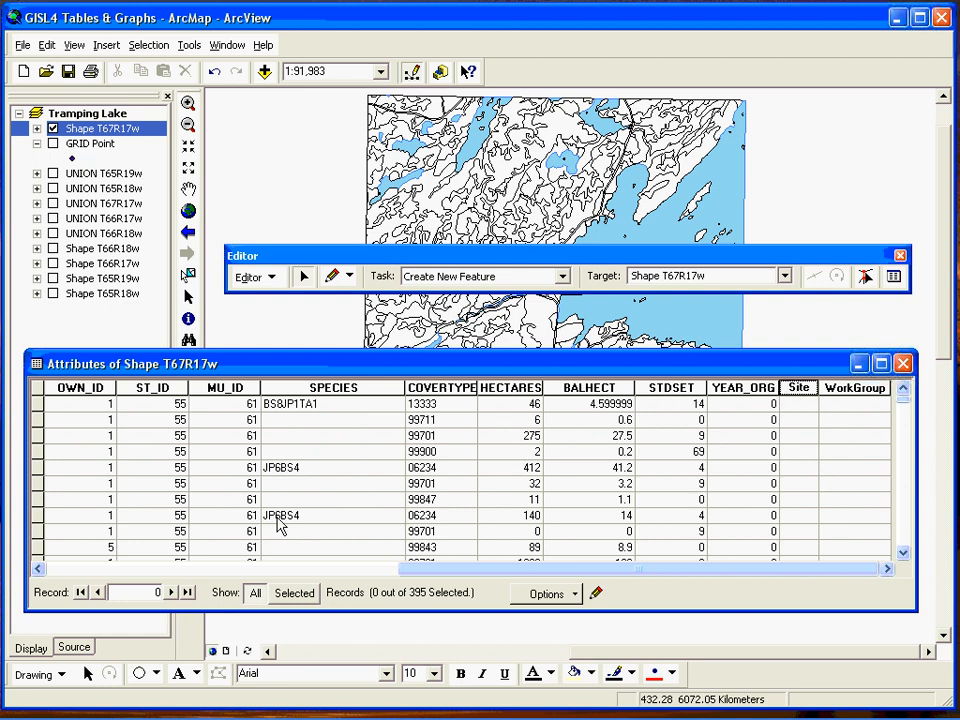
- Open Select By Attributes for the Shape T67R17w layer and pick the LND_ID field
{"action": "left_click", "coordinate": [149, 46]}
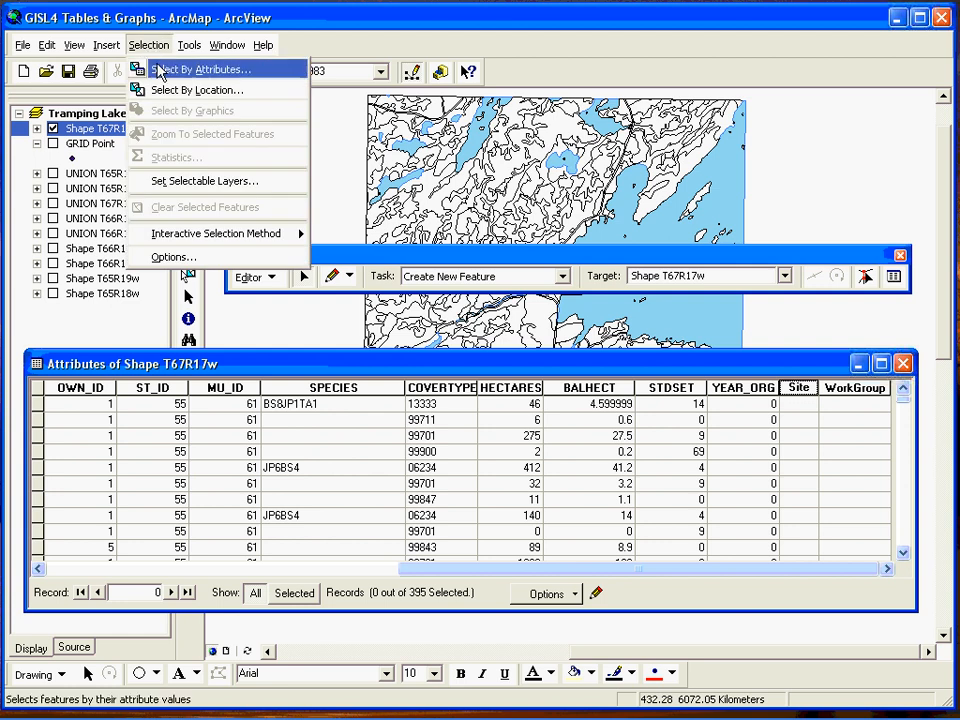
{"action": "left_click", "coordinate": [170, 70]}
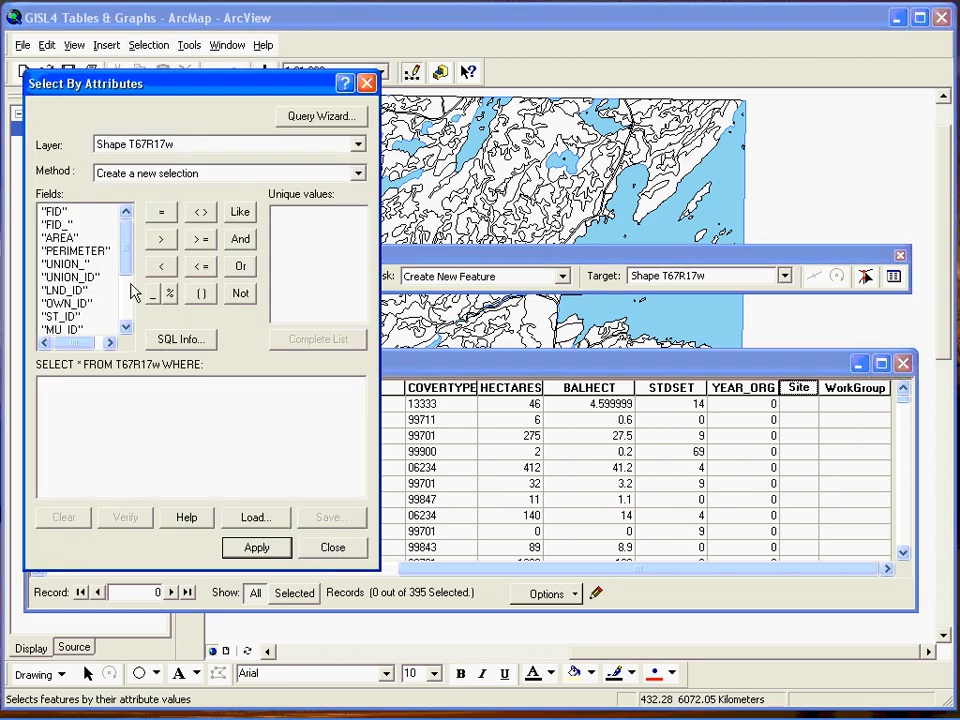
{"action": "left_click", "coordinate": [79, 290]}
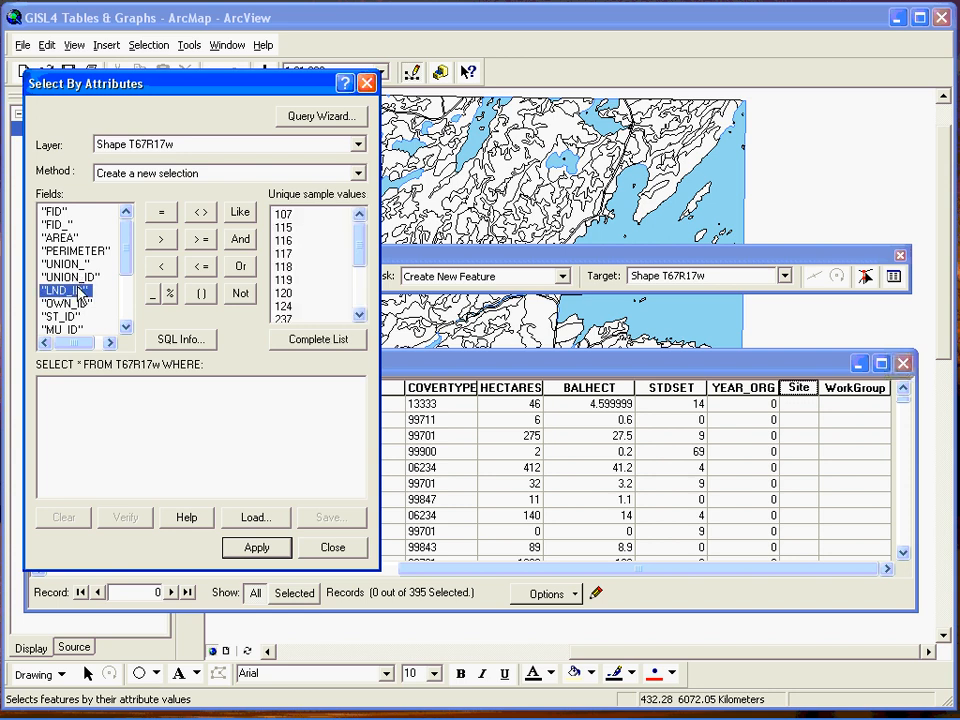
{"action": "left_click", "coordinate": [157, 268]}
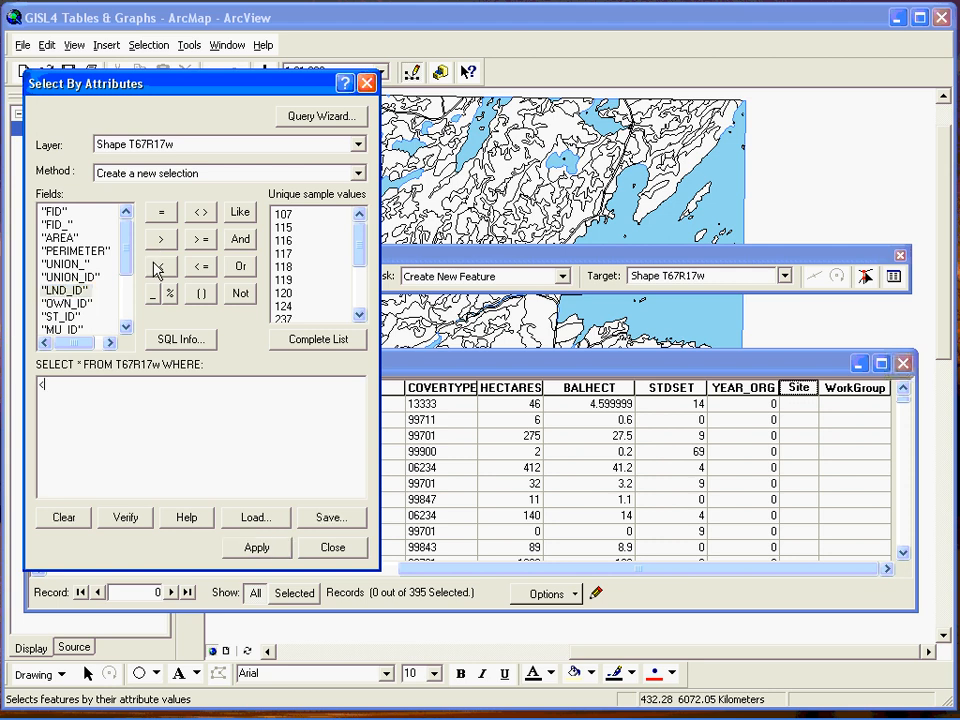
{"action": "double_click", "coordinate": [41, 385]}
{"action": "key", "text": "Delete"}
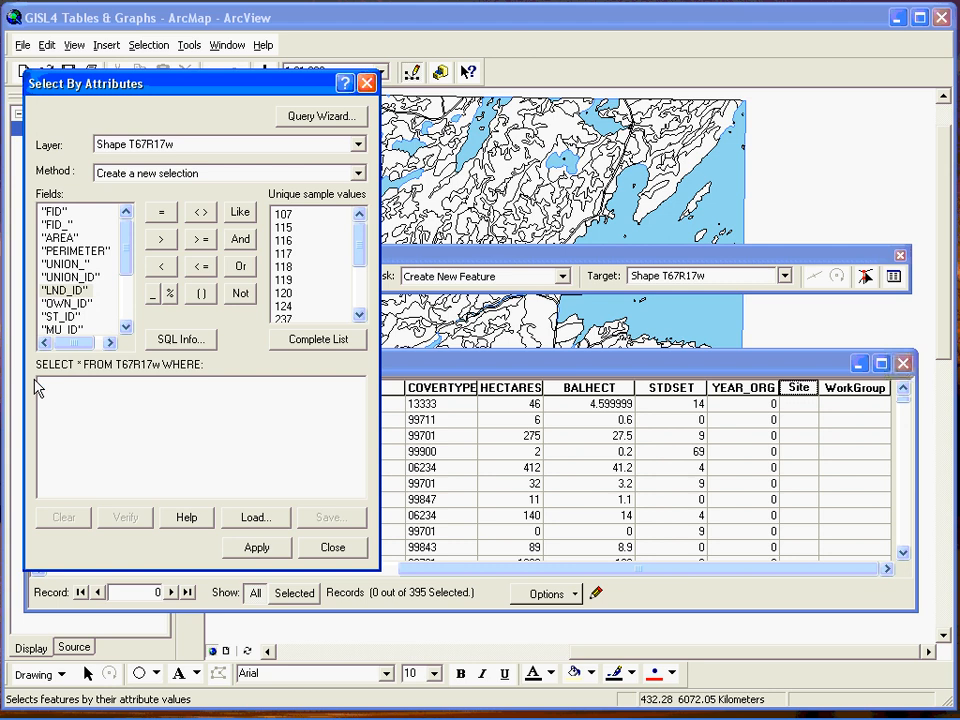
- Select the Shape T67R17w records where "LND_ID" <700 and close the query dialog
{"action": "double_click", "coordinate": [55, 295]}
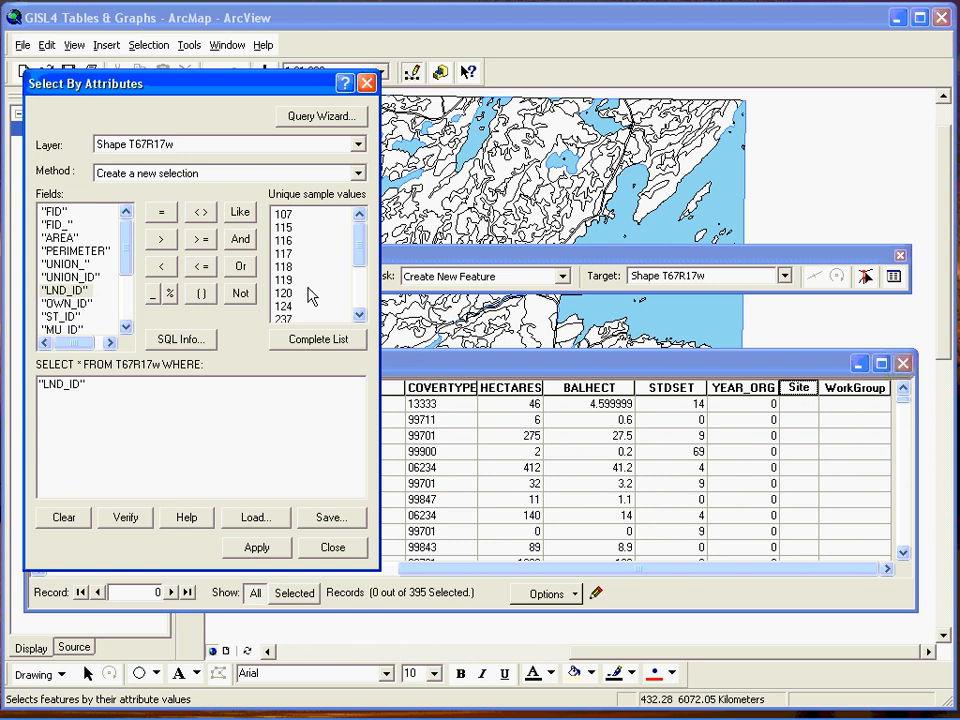
{"action": "left_click", "coordinate": [163, 267]}
{"action": "type", "text": "700"}
{"action": "left_click", "coordinate": [277, 548]}
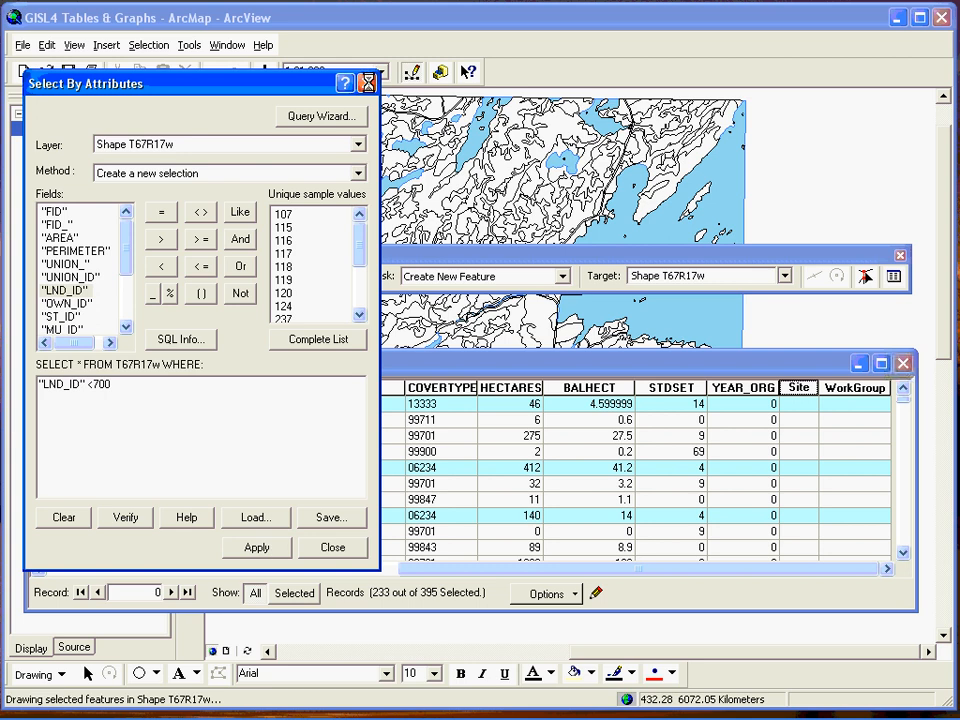
{"action": "left_click", "coordinate": [367, 82]}
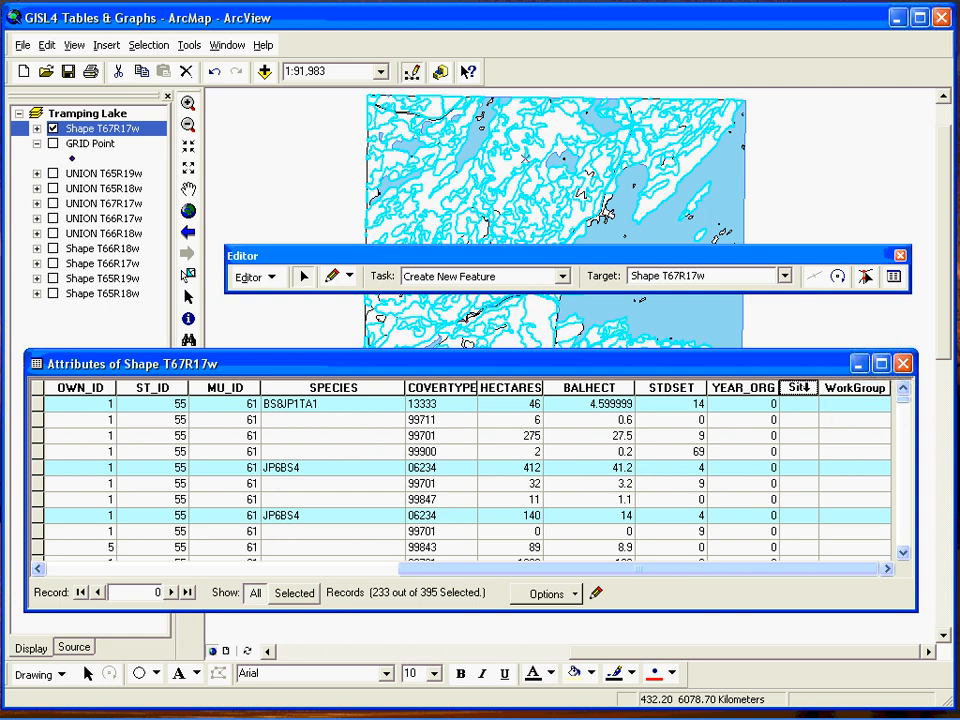
- Open the Field Calculator for the Site field and erase the leftover expression
{"action": "right_click", "coordinate": [803, 387]}
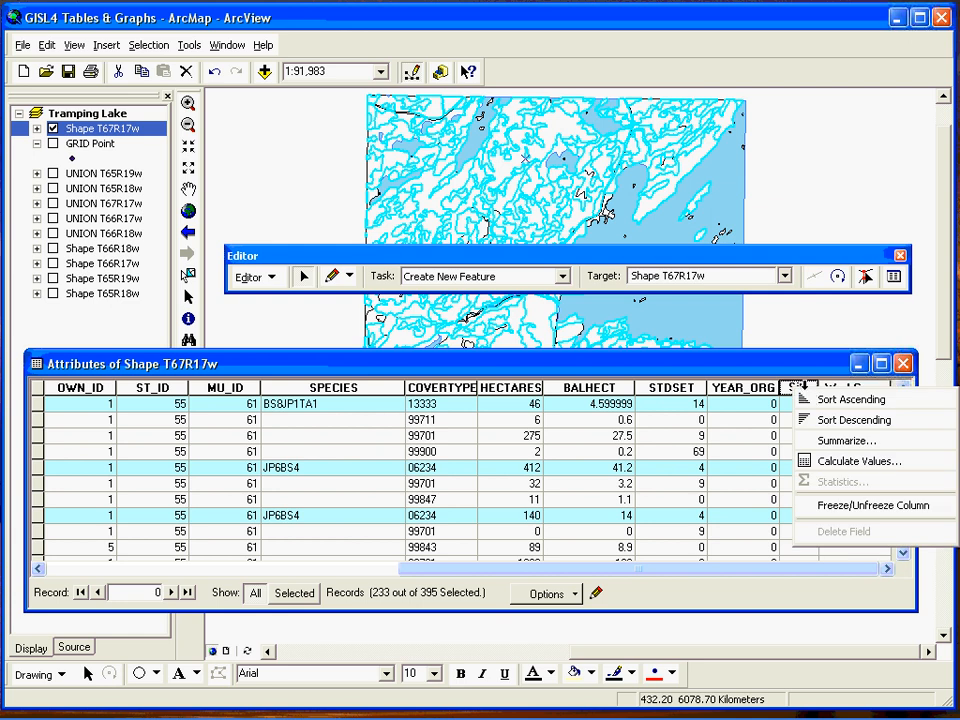
{"action": "left_click", "coordinate": [850, 461]}
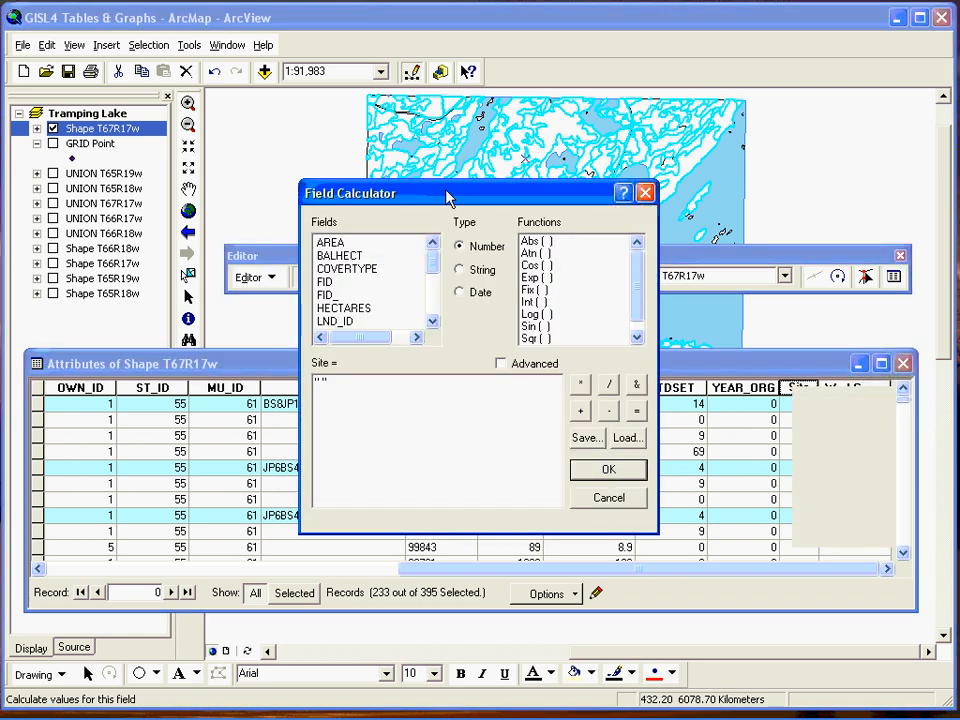
{"action": "left_click_drag", "start_coordinate": [336, 387], "coordinate": [310, 388]}
{"action": "key", "text": "Delete"}
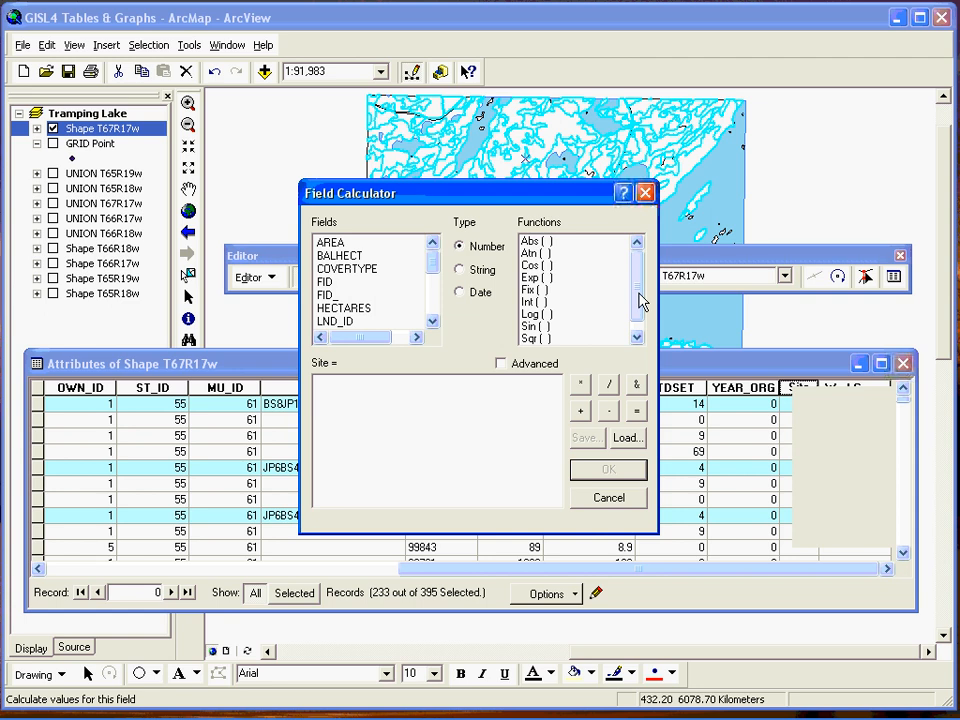
- Insert a single Mid ( ) string function into the Site expression, removing the duplicated one
{"action": "left_click", "coordinate": [462, 270]}
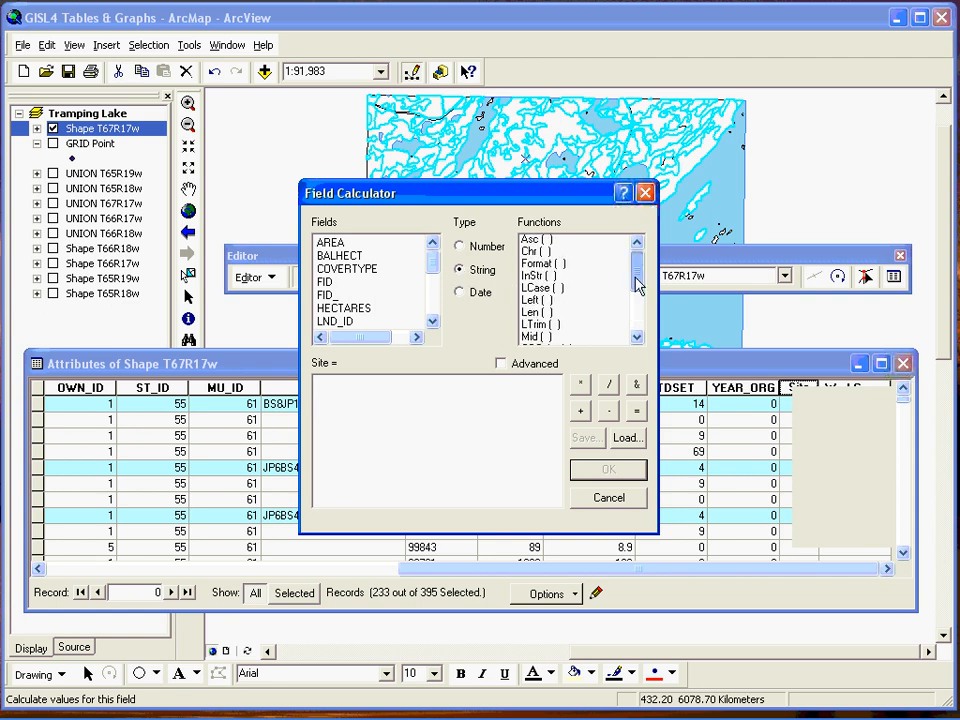
{"action": "left_click_drag", "start_coordinate": [636, 277], "coordinate": [619, 297]}
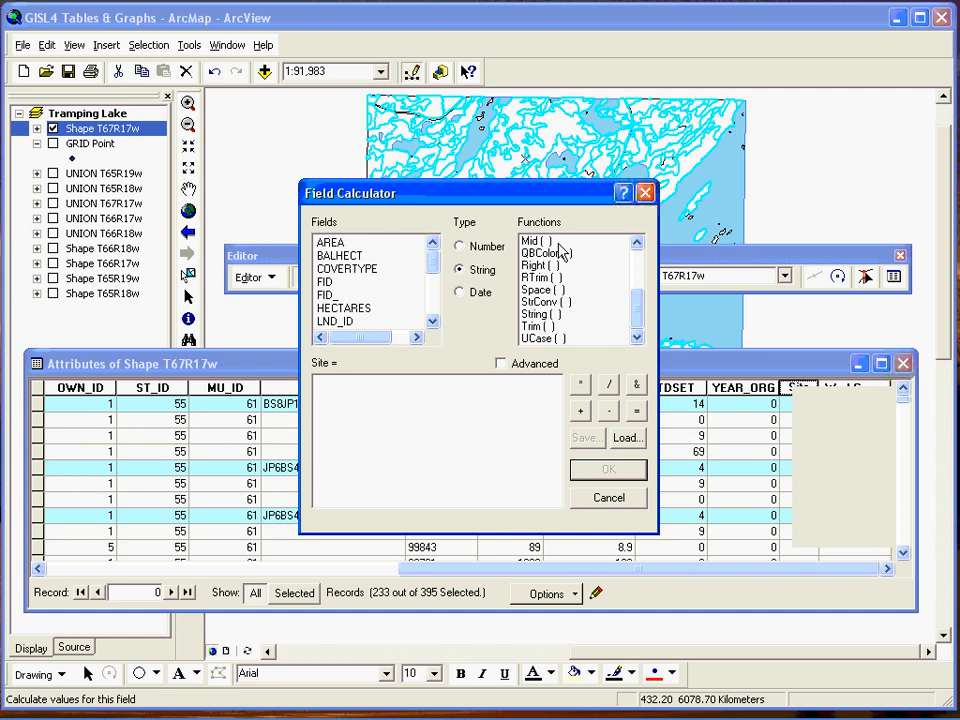
{"action": "left_click", "coordinate": [535, 242]}
{"action": "double_click", "coordinate": [535, 242]}
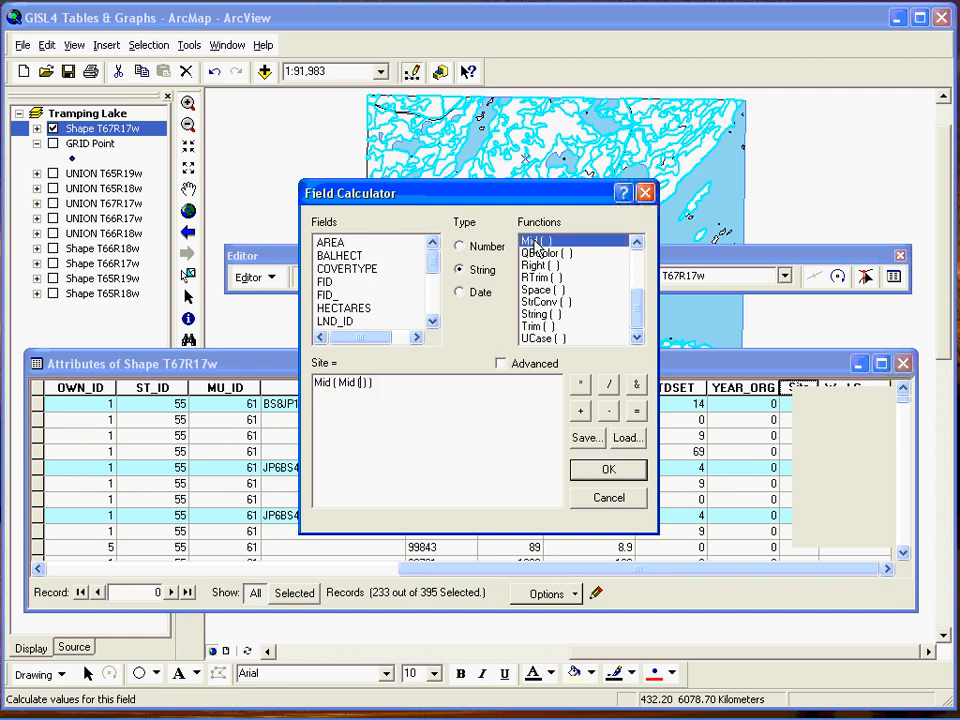
{"action": "key", "text": "BackSpace"}
{"action": "key", "text": "BackSpace"}
{"action": "key", "text": "BackSpace"}
{"action": "key", "text": "BackSpace"}
{"action": "key", "text": "BackSpace"}
{"action": "key", "text": "BackSpace"}
{"action": "key", "text": "BackSpace"}
{"action": "key", "text": "Delete"}
- Complete the expression as Mid ( [COVERTYPE],3,1 ) and calculate Site for the selected records
{"action": "double_click", "coordinate": [360, 272]}
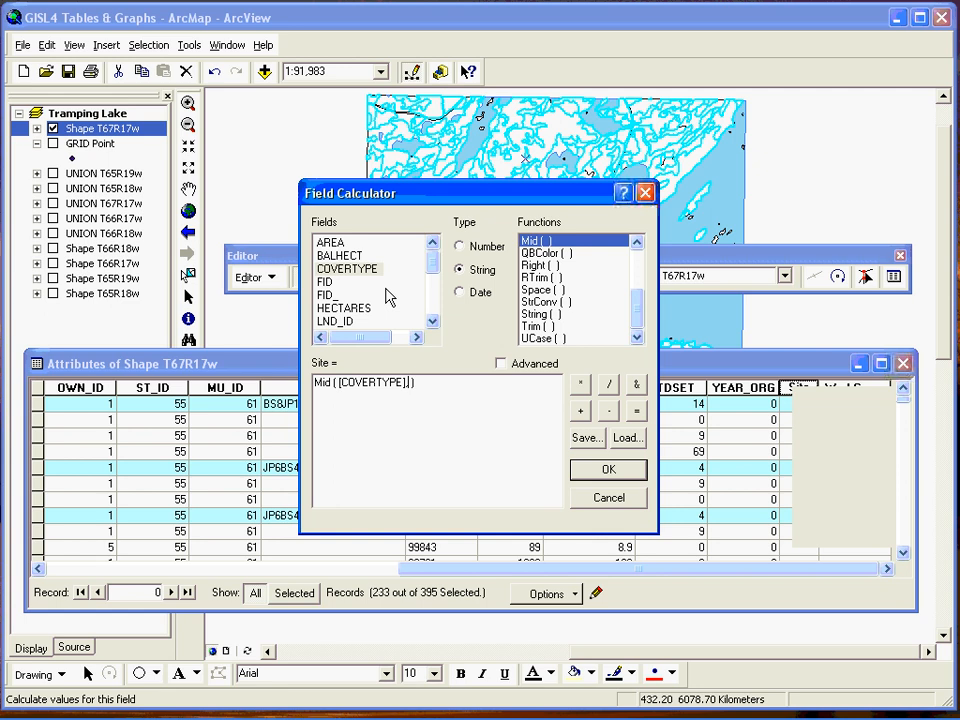
{"action": "type", "text": ",3,1"}
{"action": "left_click", "coordinate": [608, 475]}
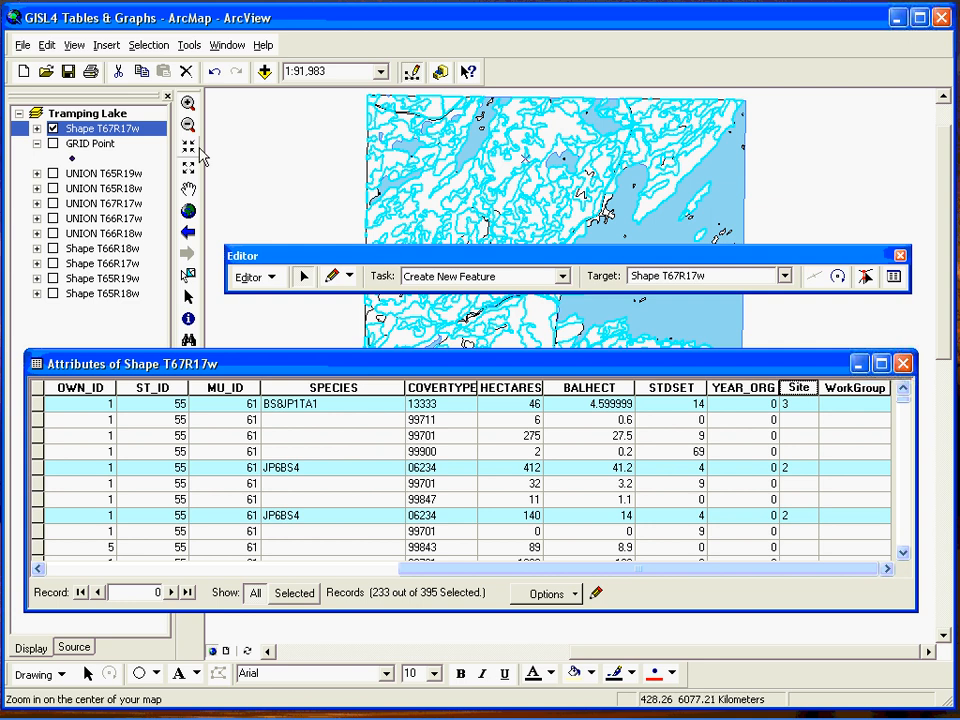
- Clear the selected features and open the Field Calculator for the WorkGroup field
{"action": "left_click", "coordinate": [146, 47]}
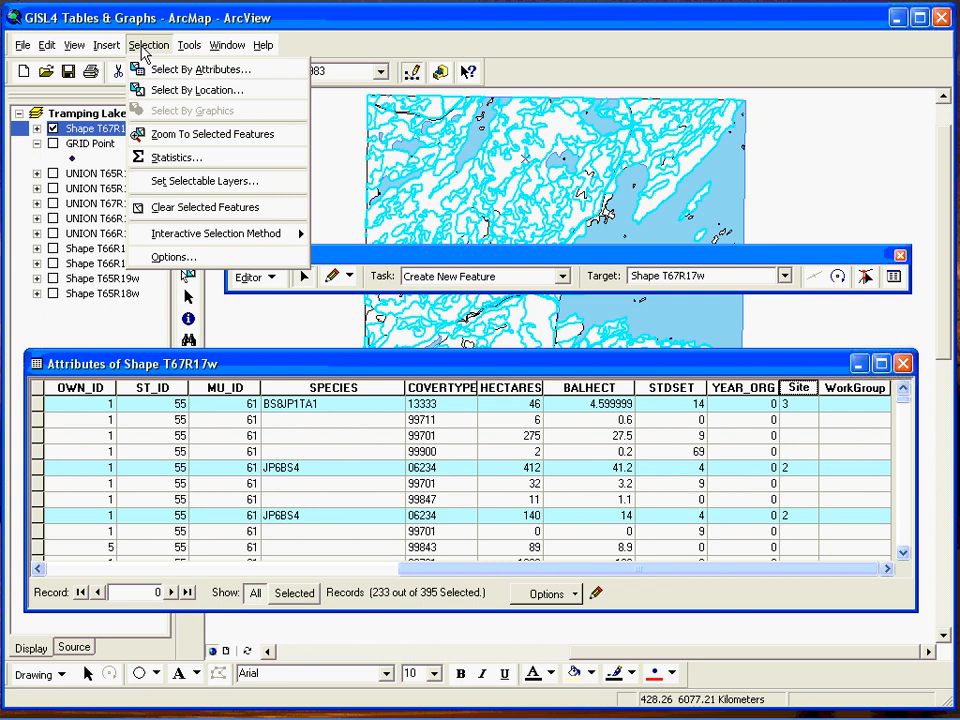
{"action": "left_click", "coordinate": [179, 210]}
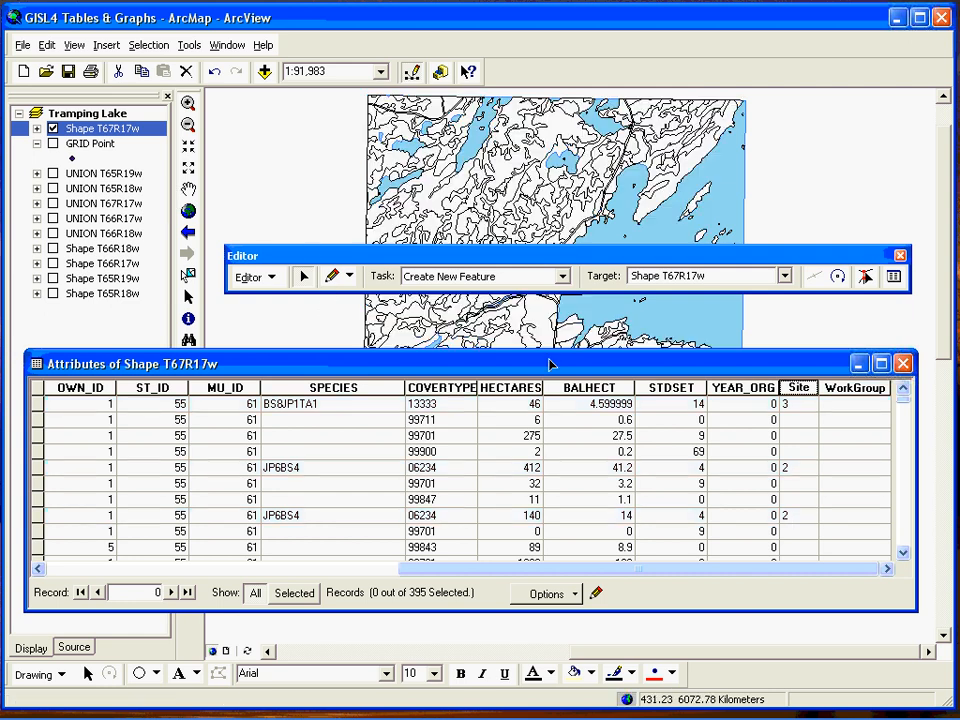
{"action": "right_click", "coordinate": [843, 390]}
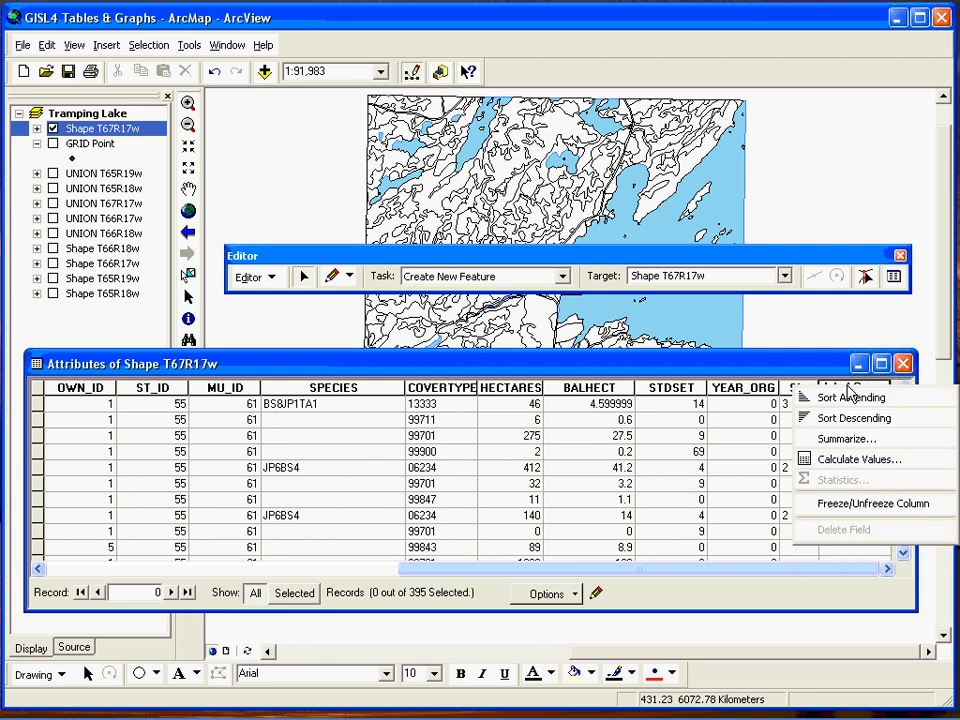
{"action": "left_click", "coordinate": [846, 459]}
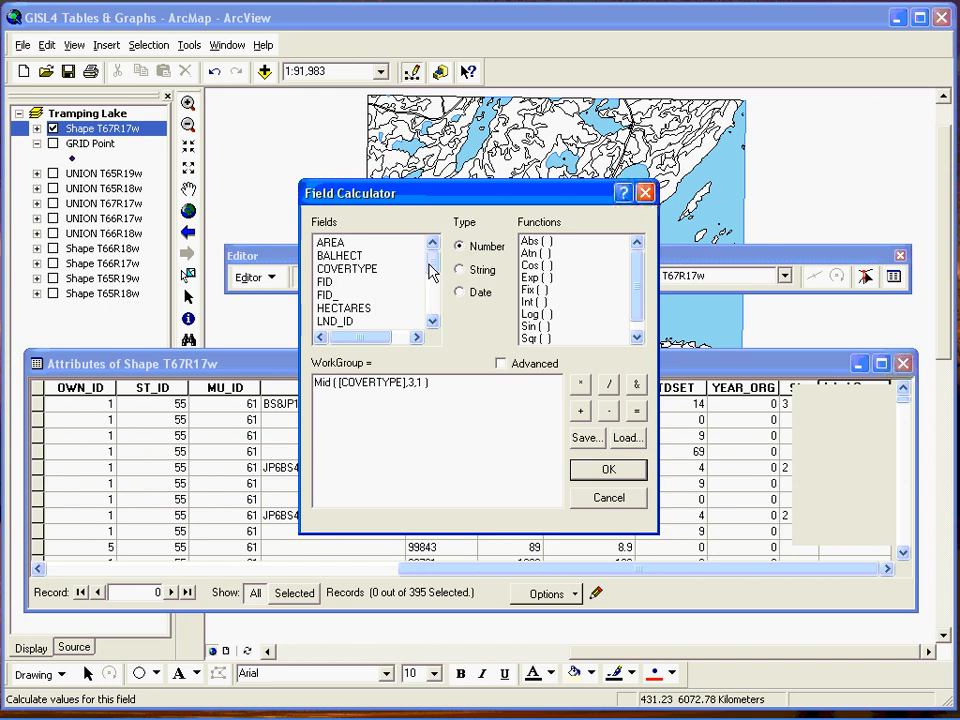
- Replace the leftover WorkGroup expression with a single Left ( ) string function
{"action": "left_click_drag", "start_coordinate": [429, 266], "coordinate": [428, 306]}
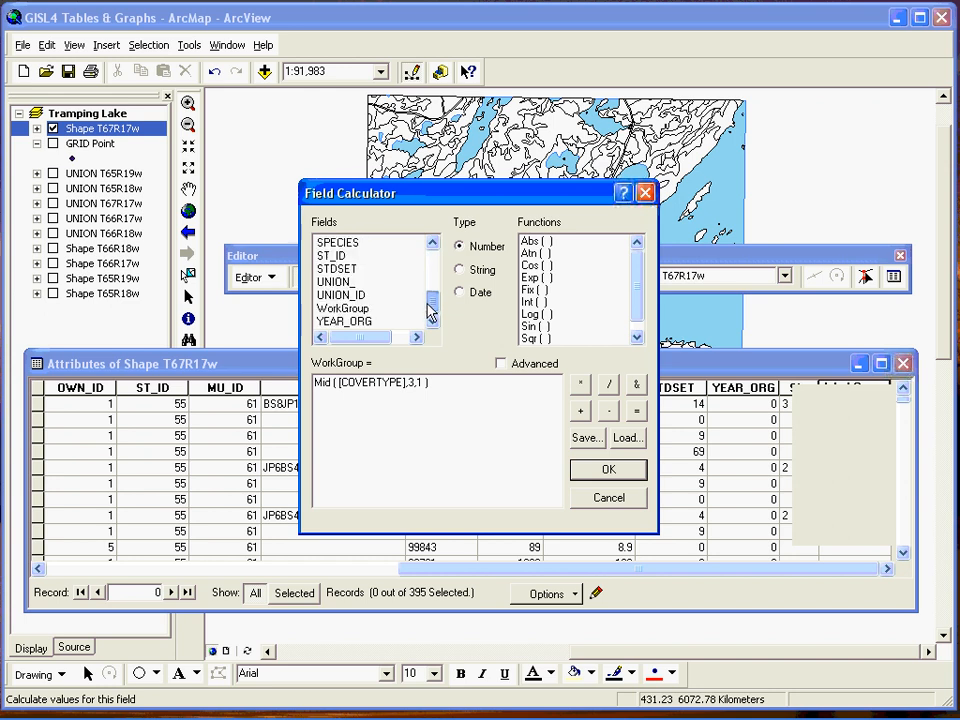
{"action": "left_click_drag", "start_coordinate": [420, 195], "coordinate": [519, 151]}
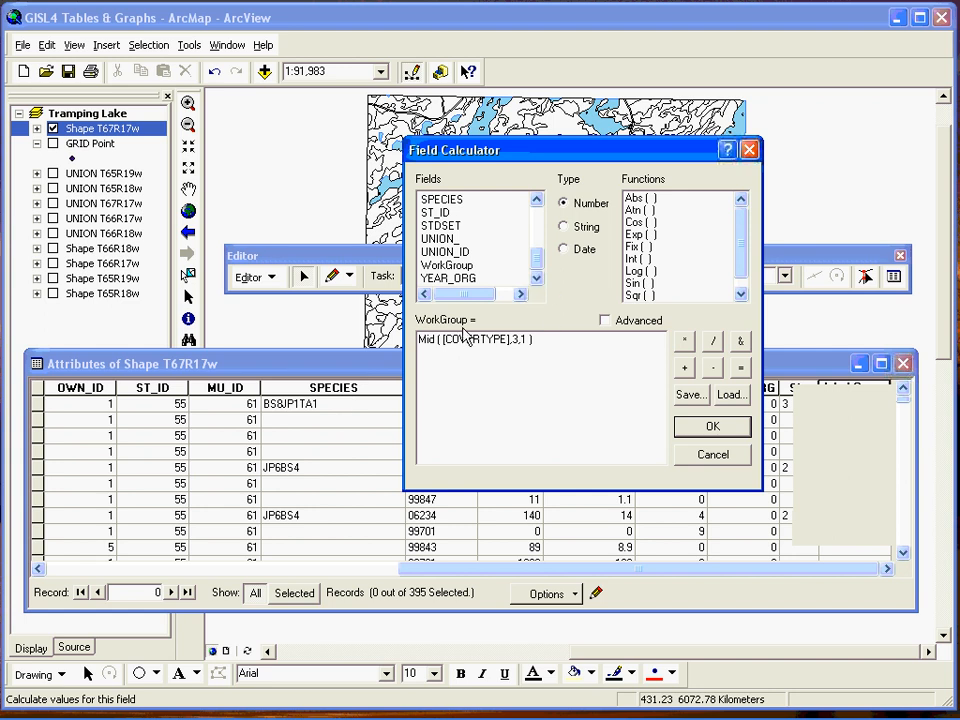
{"action": "left_click_drag", "start_coordinate": [543, 341], "coordinate": [419, 345]}
{"action": "key", "text": "Delete"}
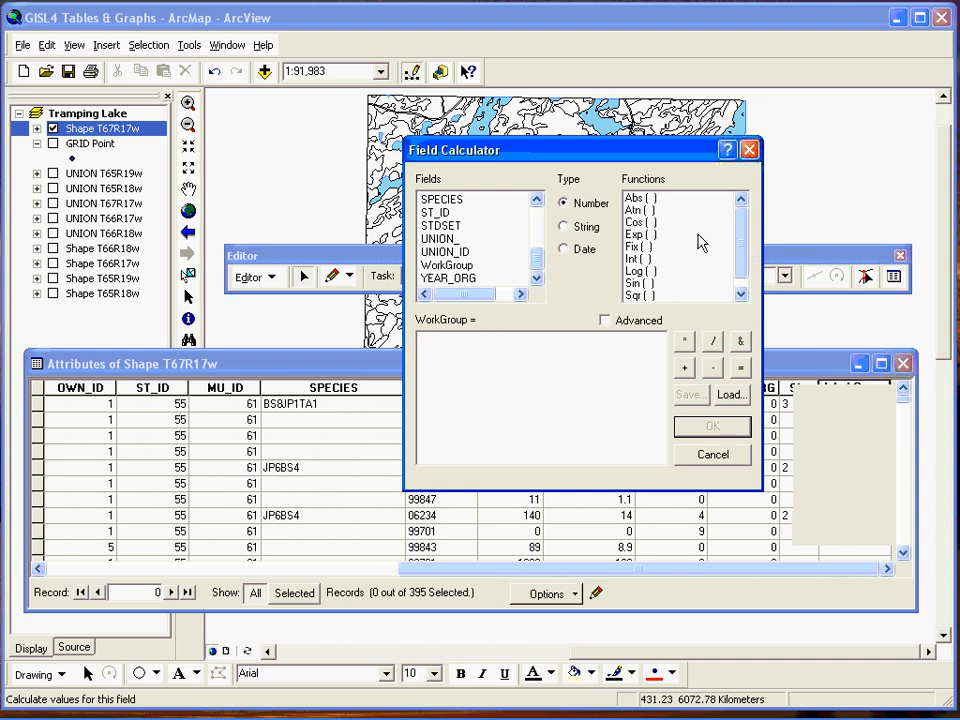
{"action": "left_click", "coordinate": [564, 227]}
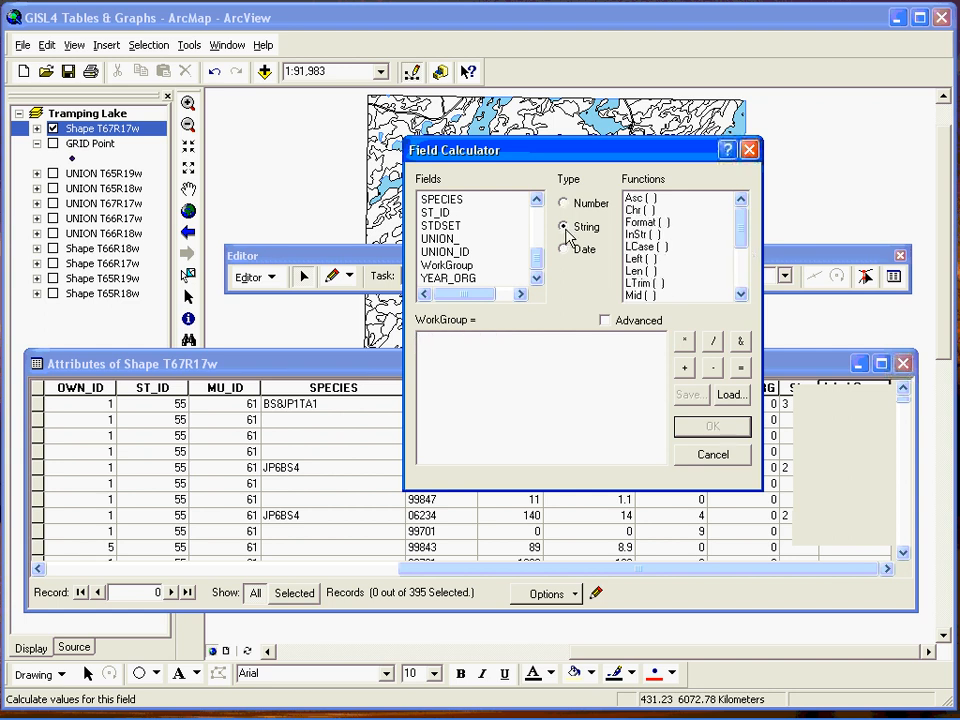
{"action": "double_click", "coordinate": [640, 259]}
{"action": "double_click", "coordinate": [643, 261]}
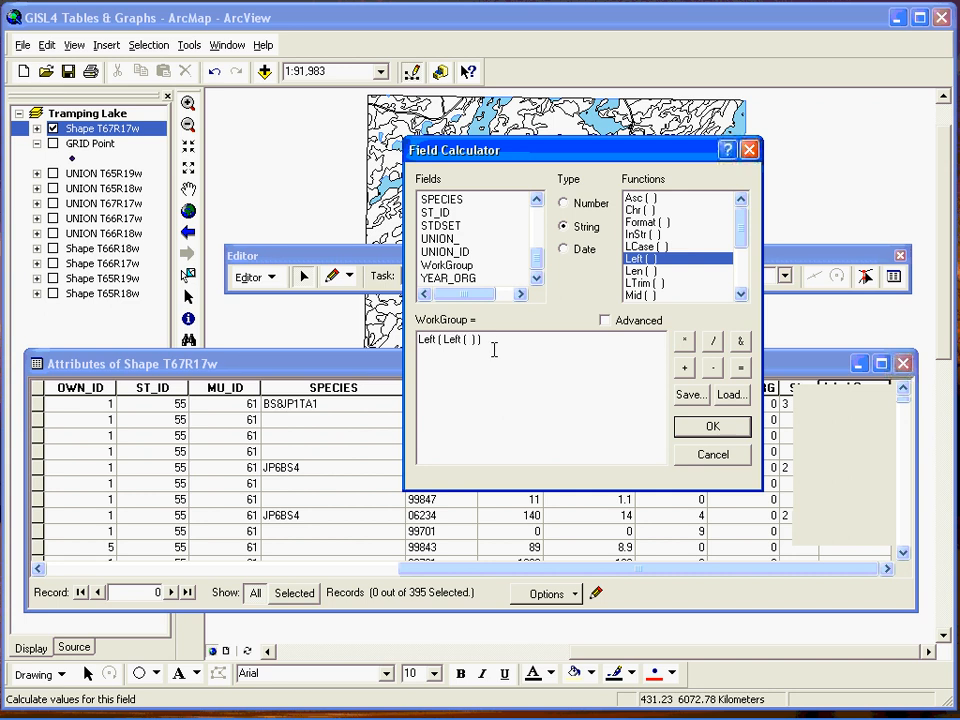
{"action": "left_click_drag", "start_coordinate": [488, 341], "coordinate": [391, 354]}
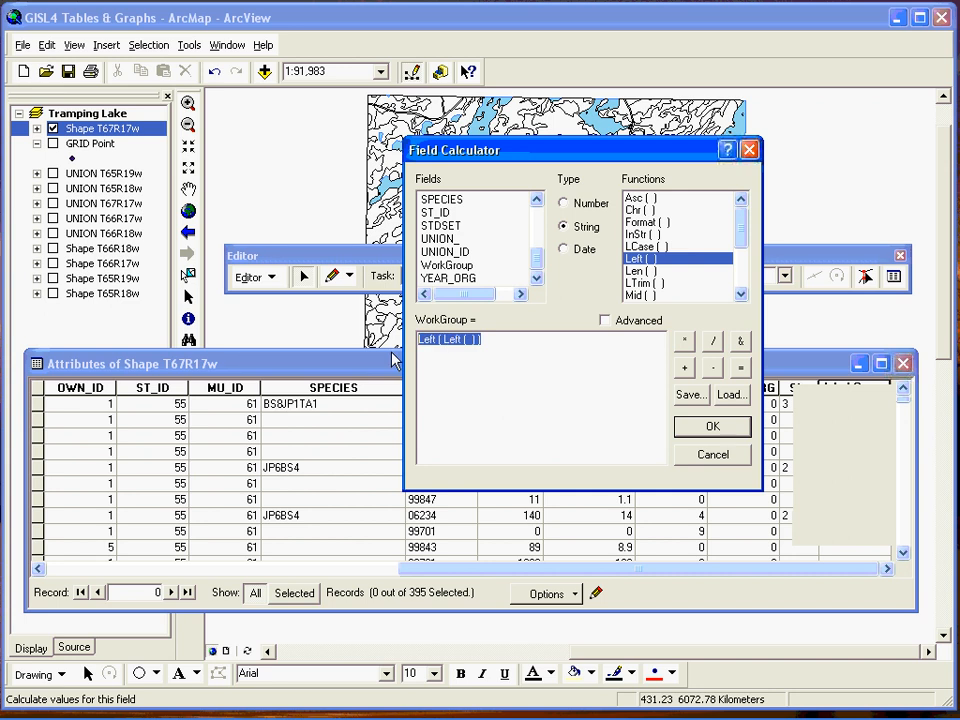
{"action": "key", "text": "Delete"}
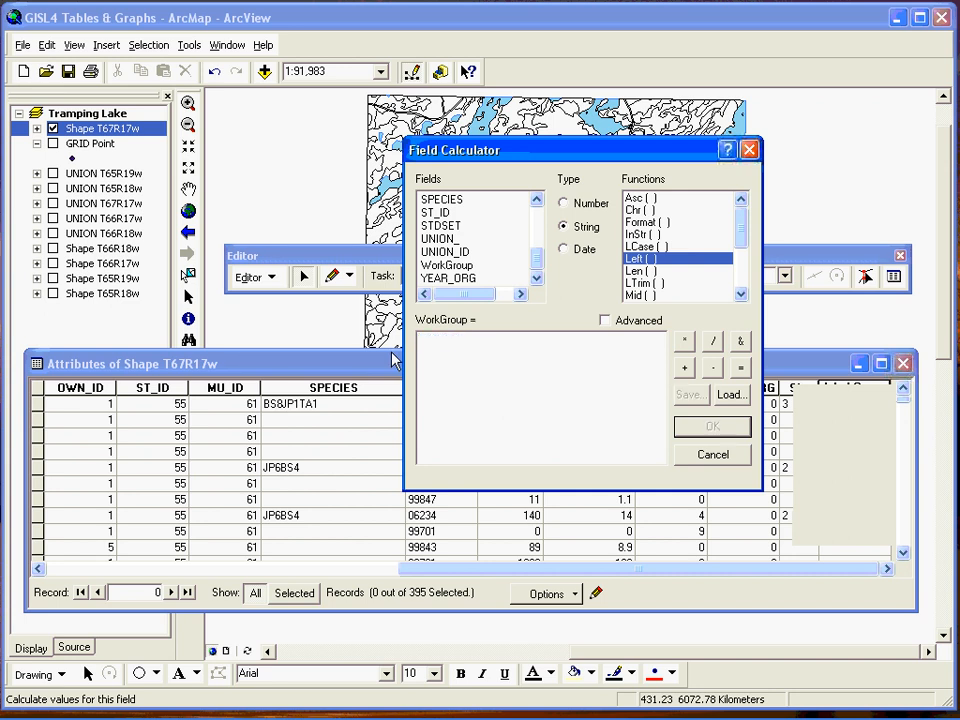
{"action": "left_click", "coordinate": [645, 263]}
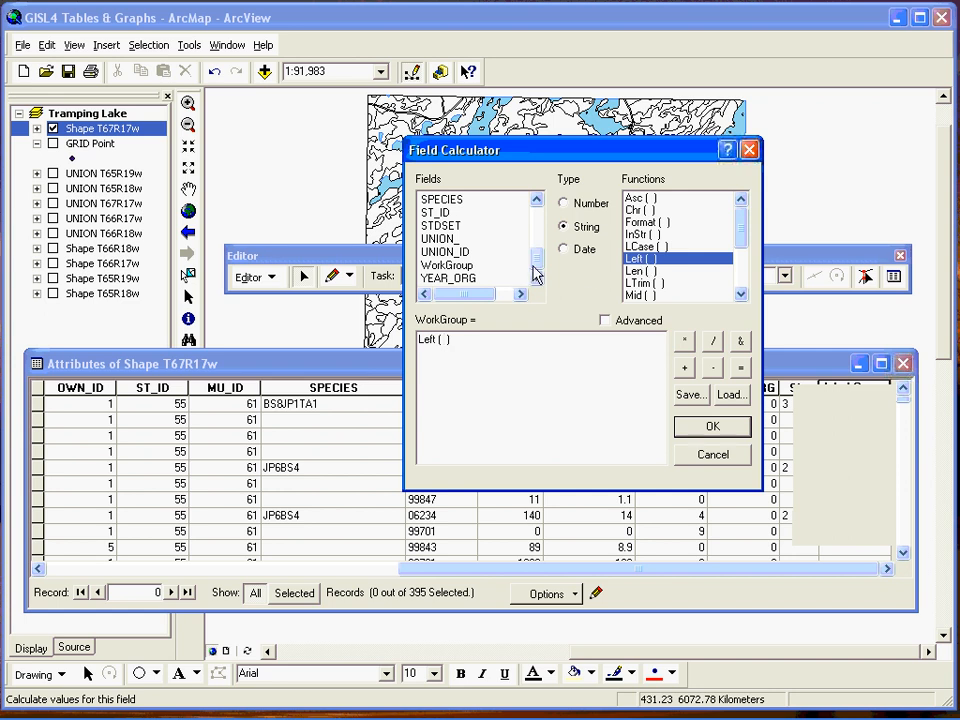
- Complete the expression as Left ( [SPECIES] ,2 ) and calculate the WorkGroup field for all records
{"action": "double_click", "coordinate": [452, 204]}
{"action": "double_click", "coordinate": [452, 204]}
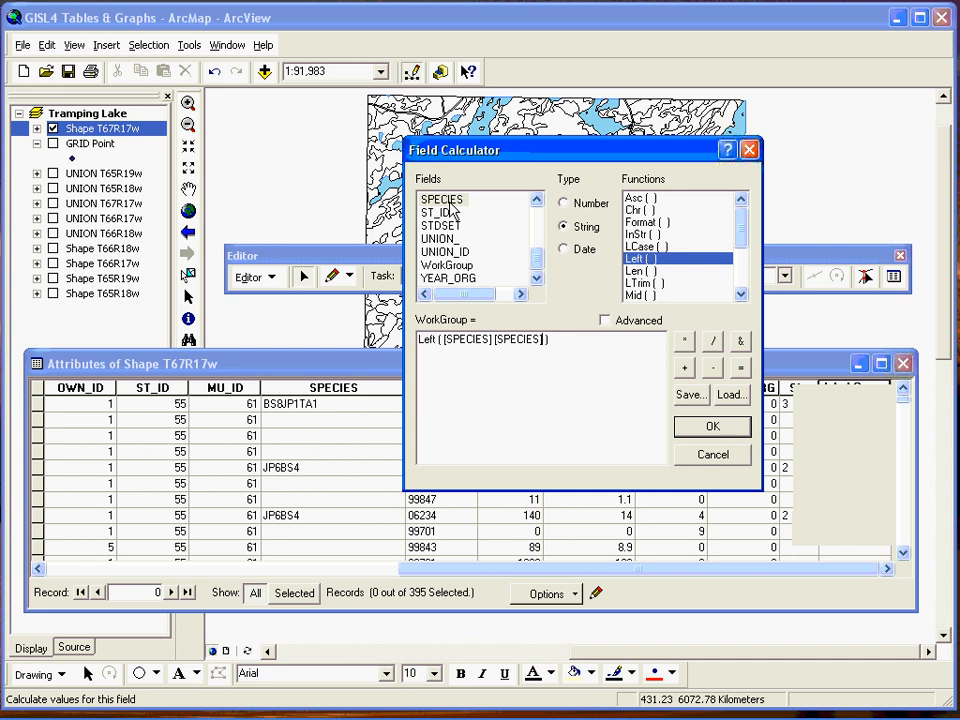
{"action": "key", "text": "BackSpace"}
{"action": "key", "text": "BackSpace"}
{"action": "key", "text": "BackSpace"}
{"action": "key", "text": "BackSpace"}
{"action": "key", "text": "BackSpace"}
{"action": "key", "text": "BackSpace"}
{"action": "key", "text": "BackSpace"}
{"action": "key", "text": "BackSpace"}
{"action": "key", "text": "BackSpace"}
{"action": "type", "text": ",2"}
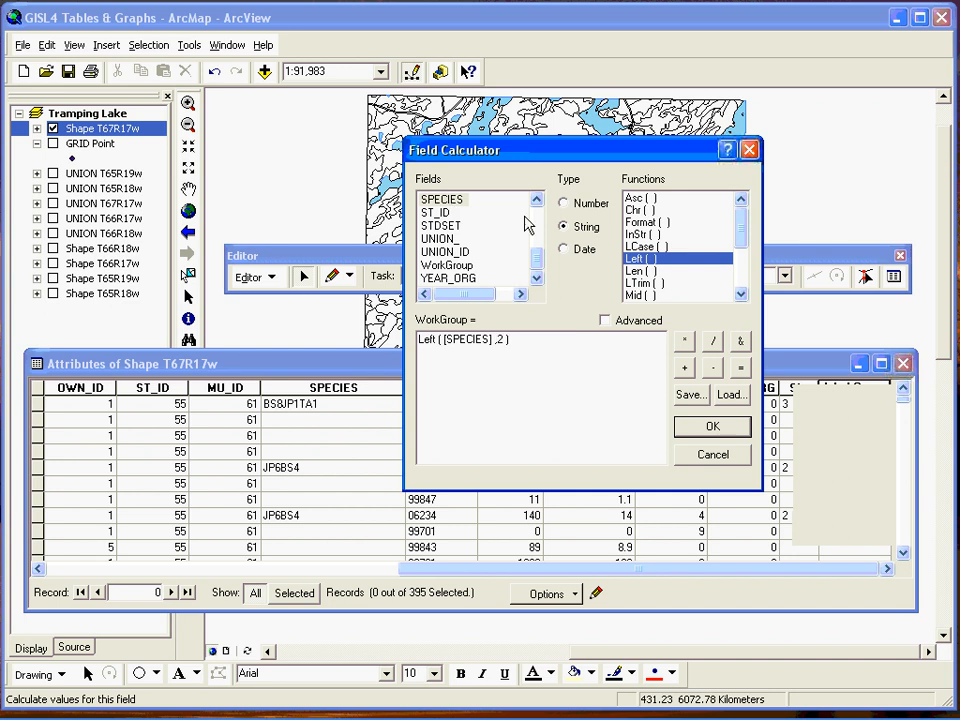
{"action": "left_click", "coordinate": [708, 428]}
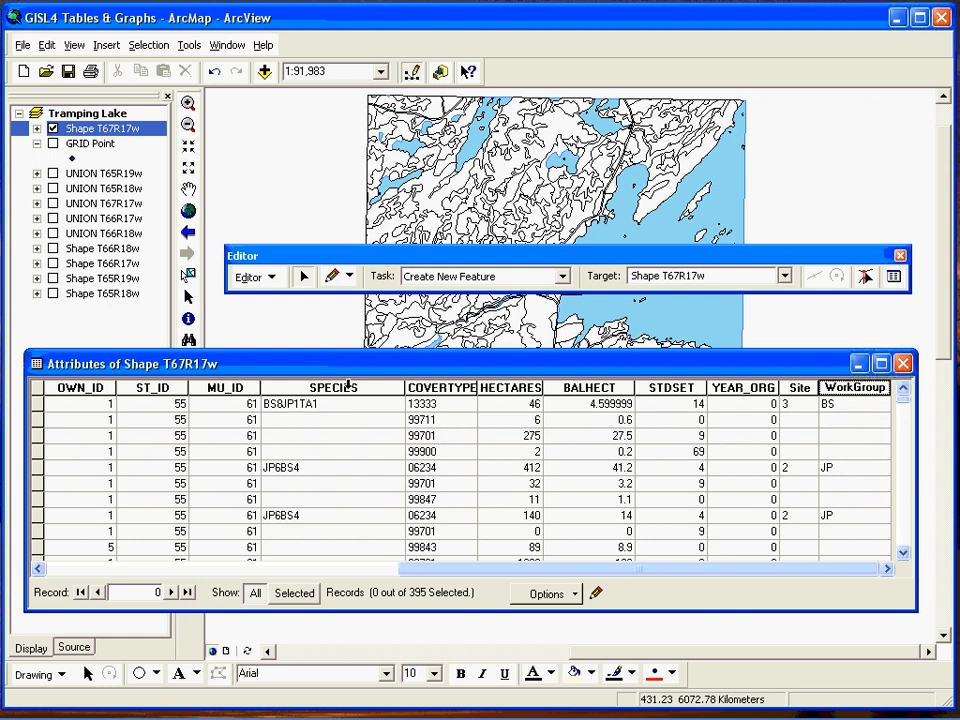
- Stop the editing session and save the edits to the Shape T67R17w table
{"action": "left_click", "coordinate": [271, 279]}
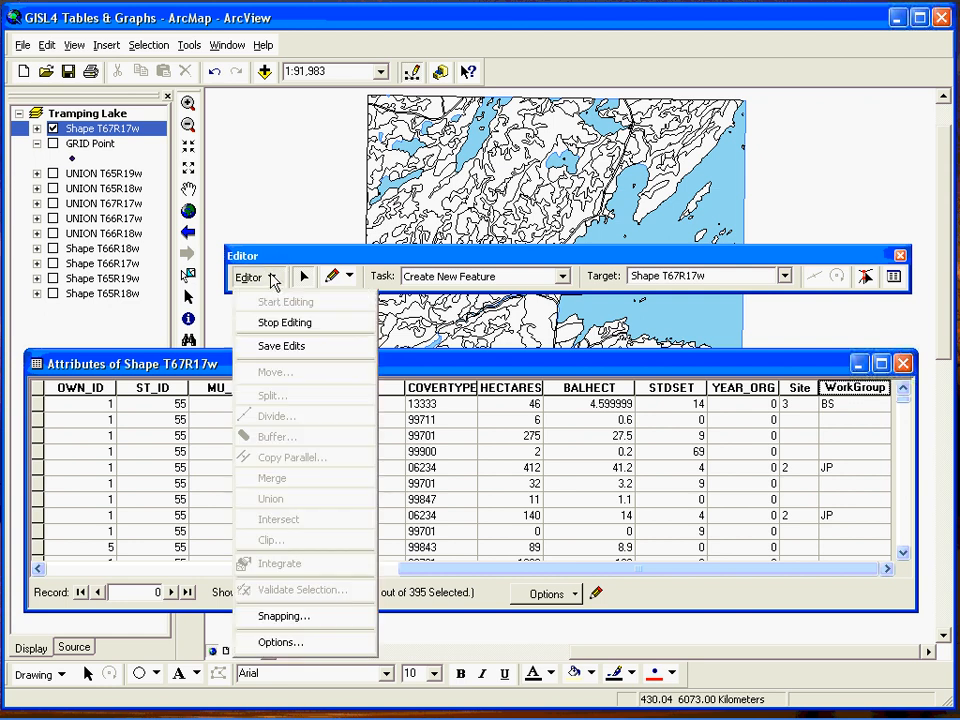
{"action": "left_click", "coordinate": [268, 324]}
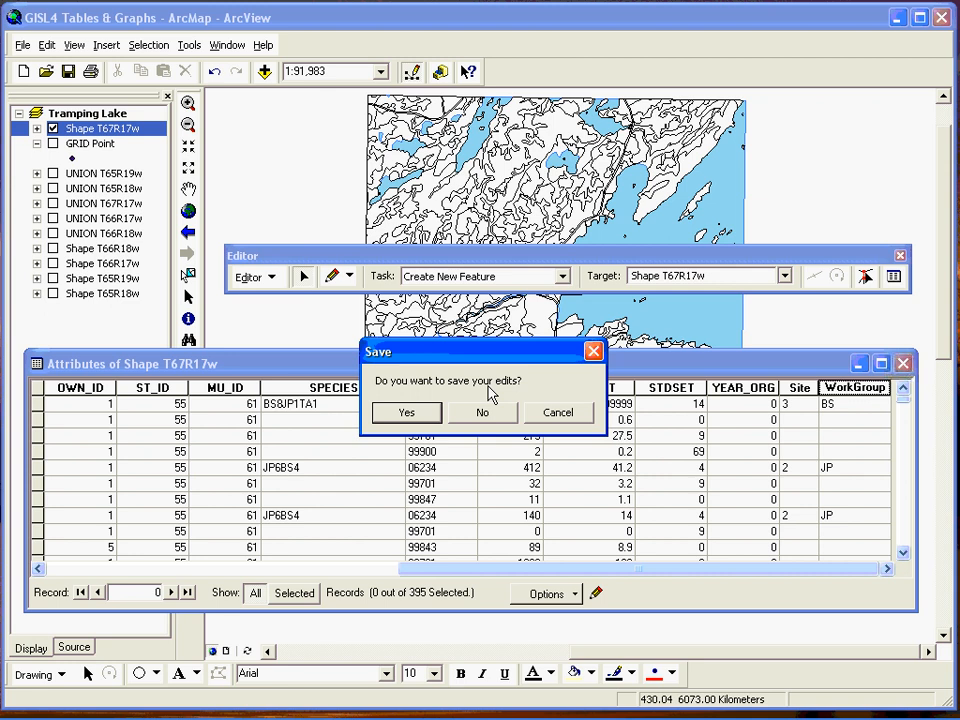
{"action": "left_click", "coordinate": [411, 416]}
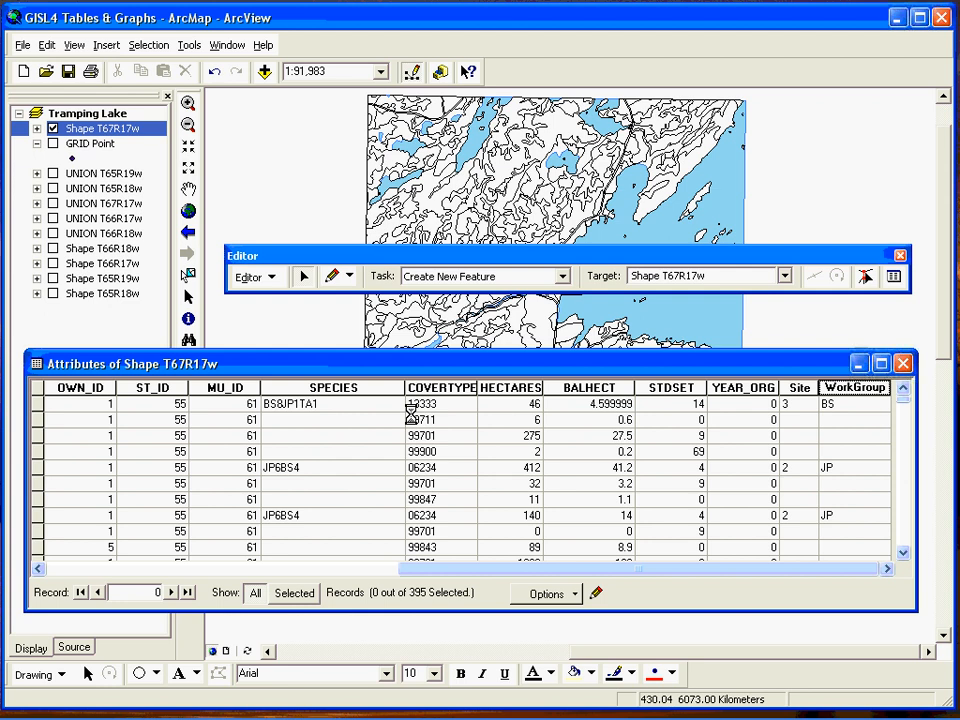